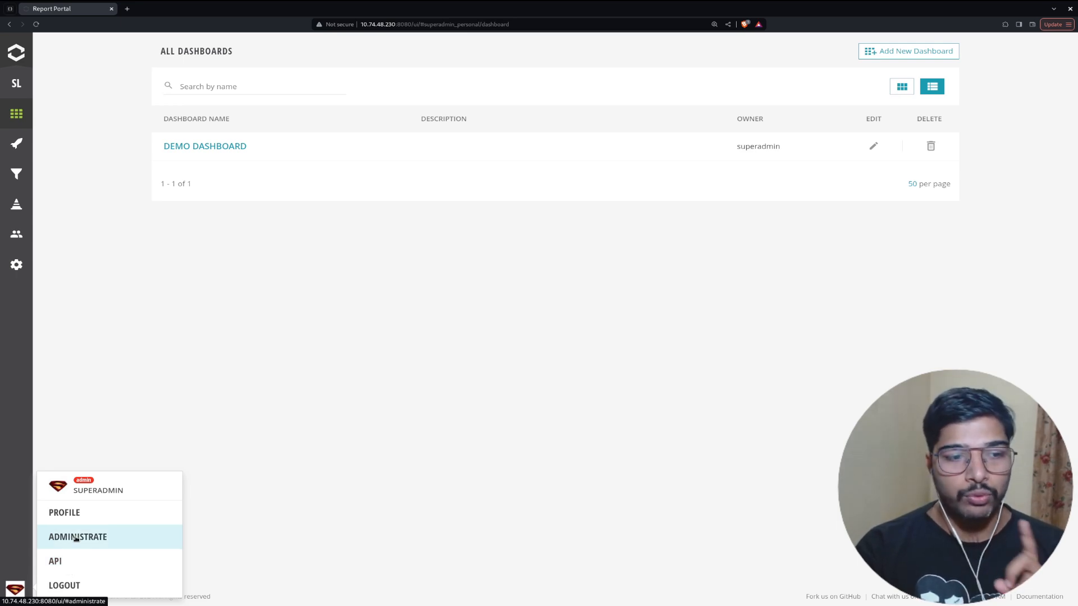
Go to the administration area and open the All Users list.
left_click(288, 516)
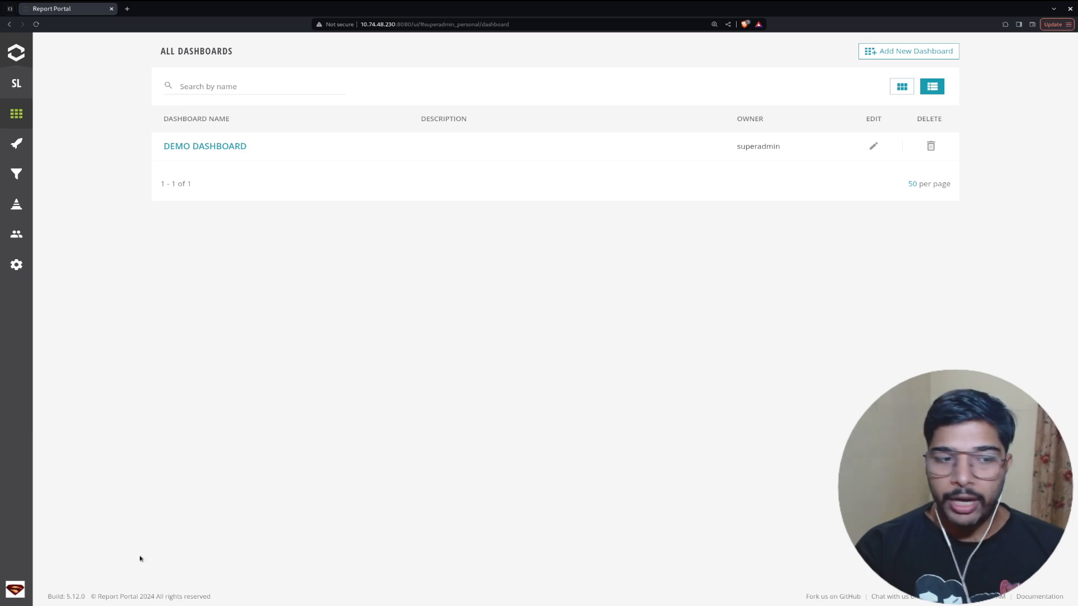
left_click(16, 589)
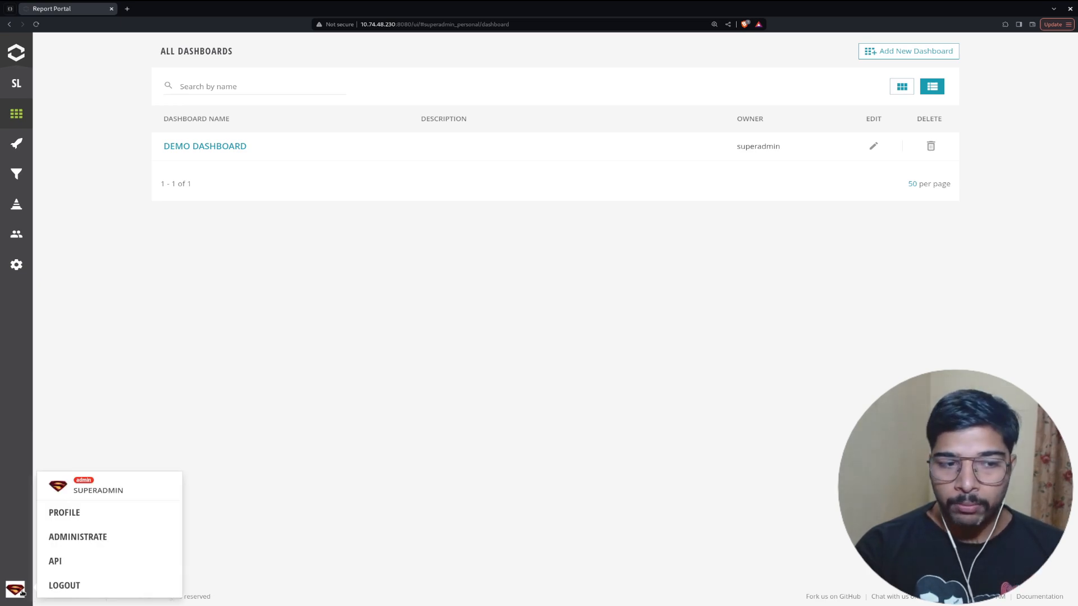
left_click(67, 544)
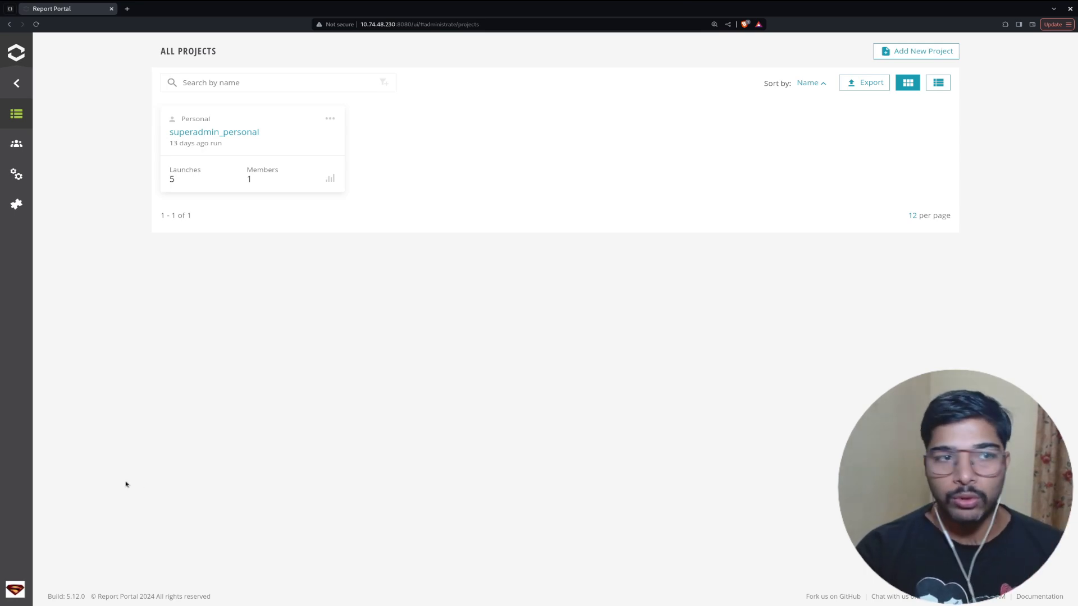
left_click(20, 146)
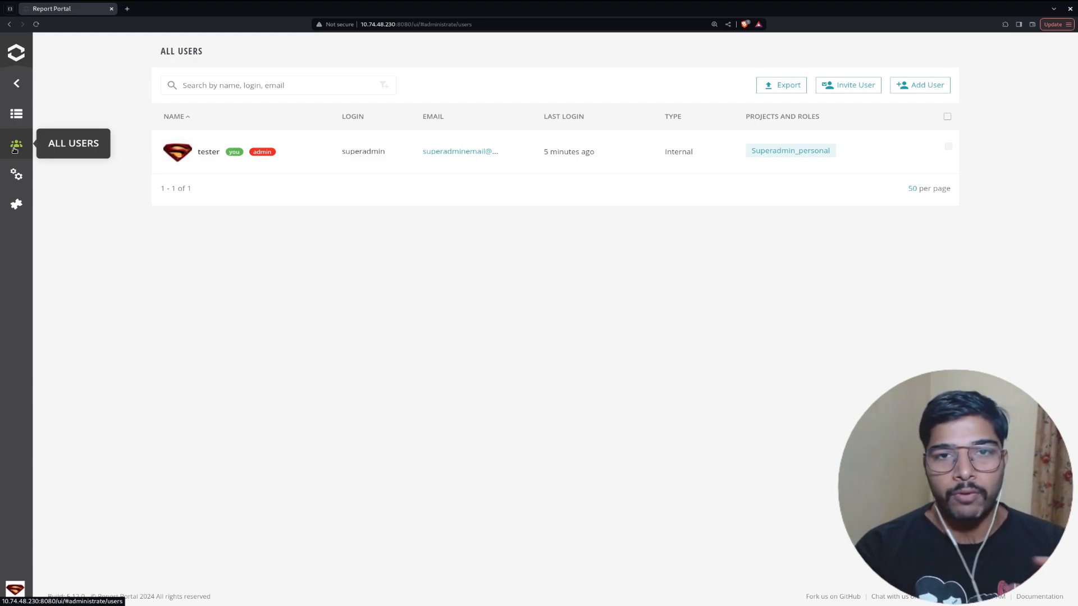
Highlight the superadmin user's row and login name in the users list.
left_click_drag(135, 161, 990, 139)
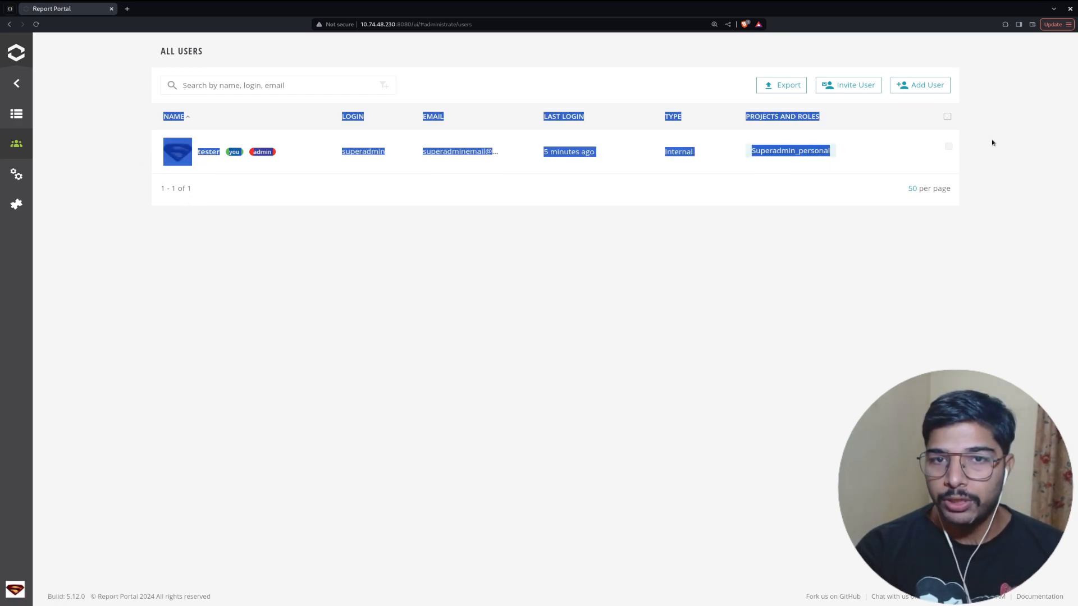
left_click(990, 139)
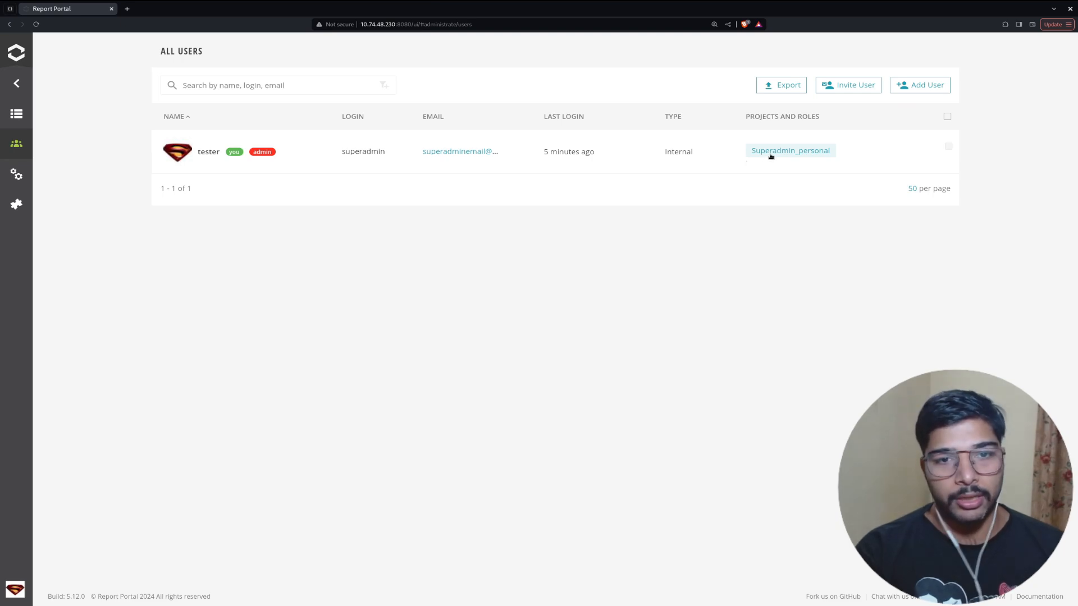
double_click(382, 152)
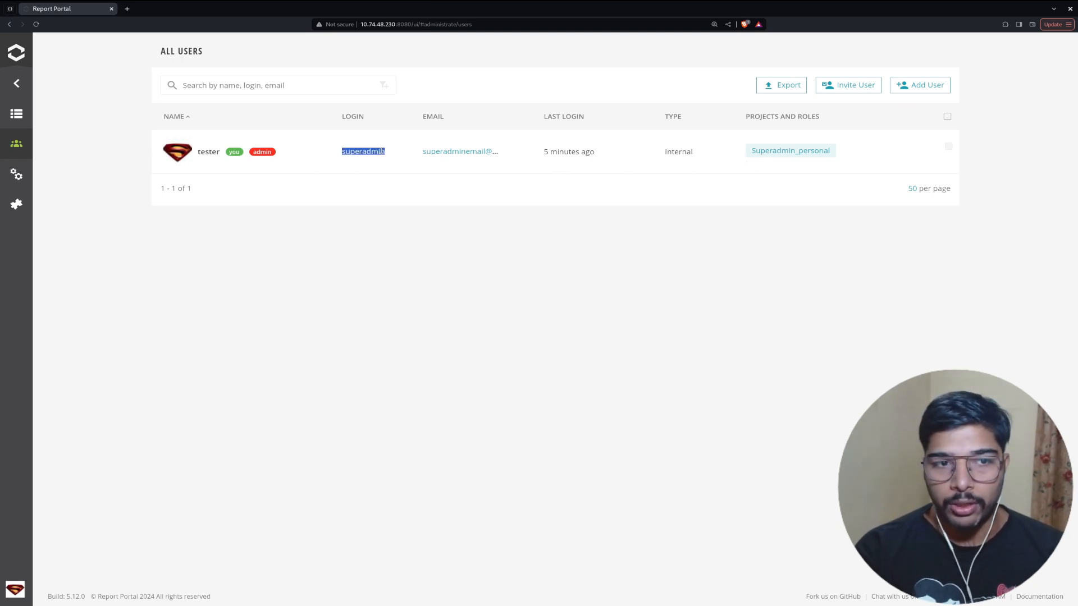
left_click(898, 87)
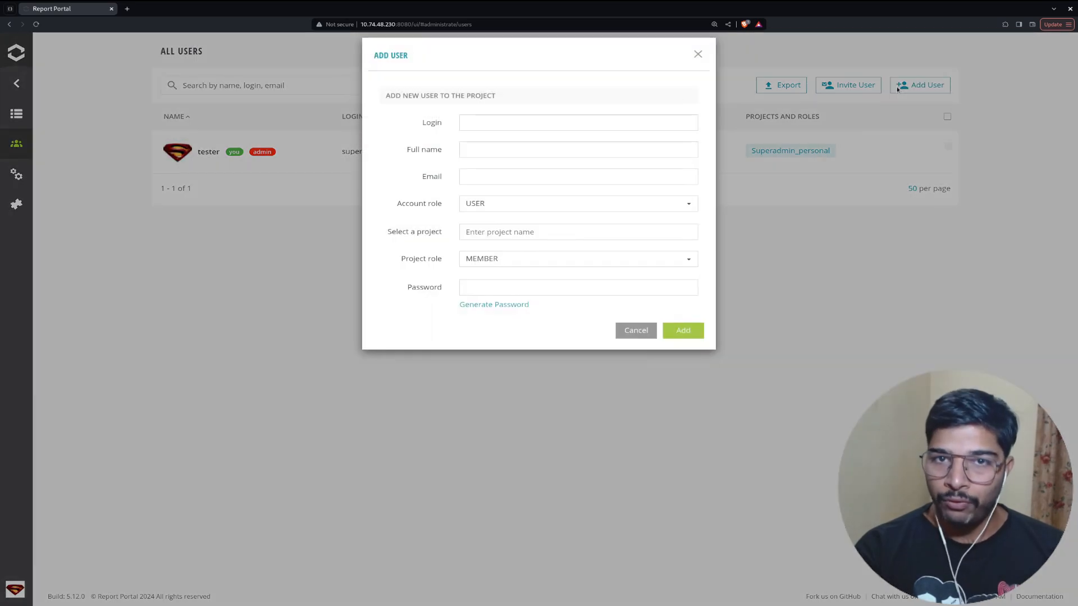
left_click(605, 129)
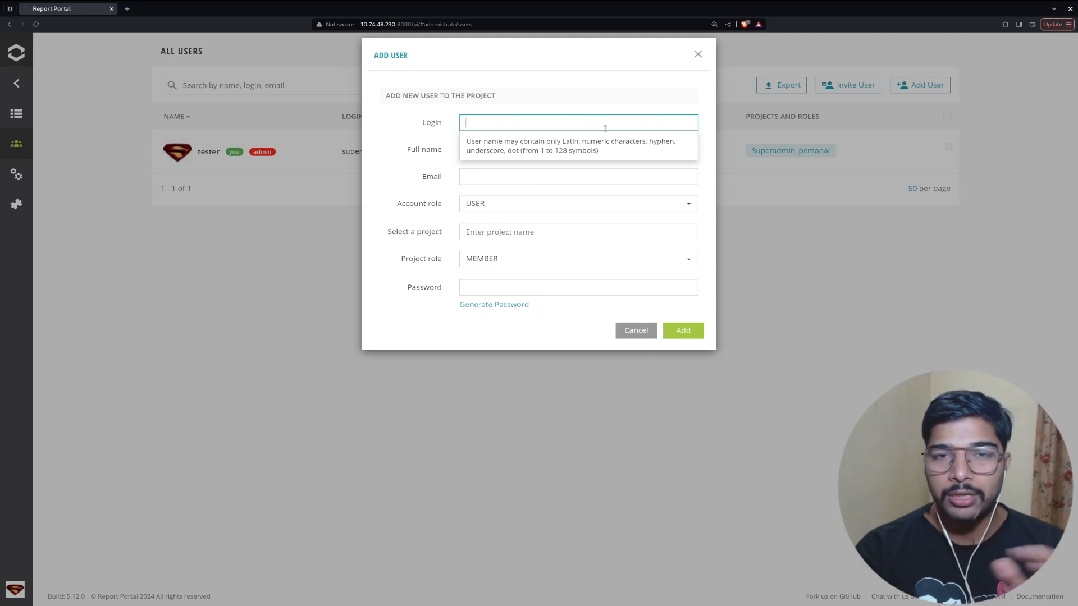
left_click(486, 148)
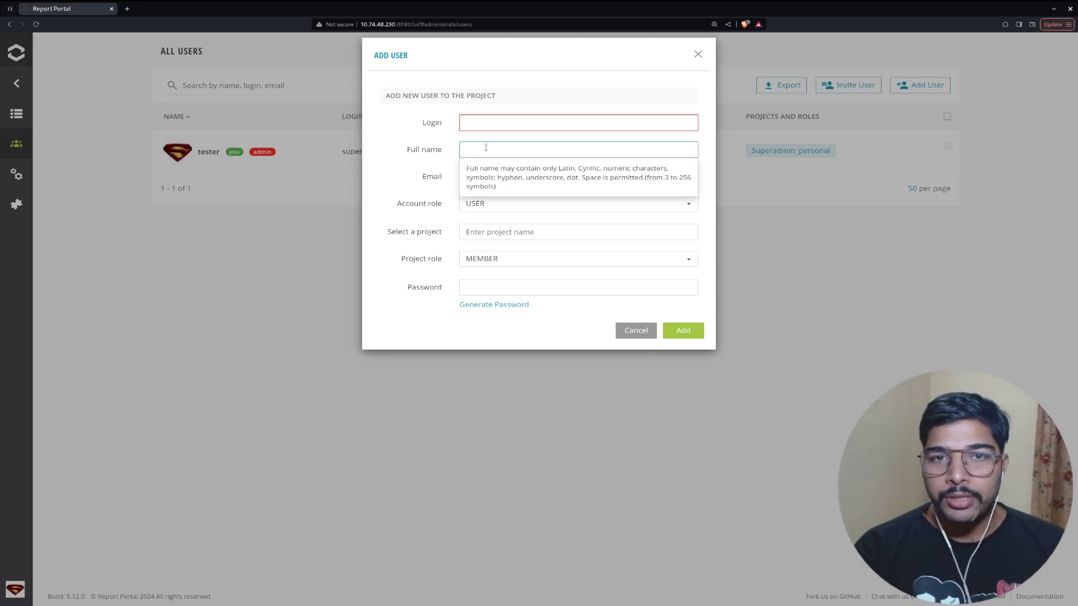
left_click(410, 168)
left_click(501, 175)
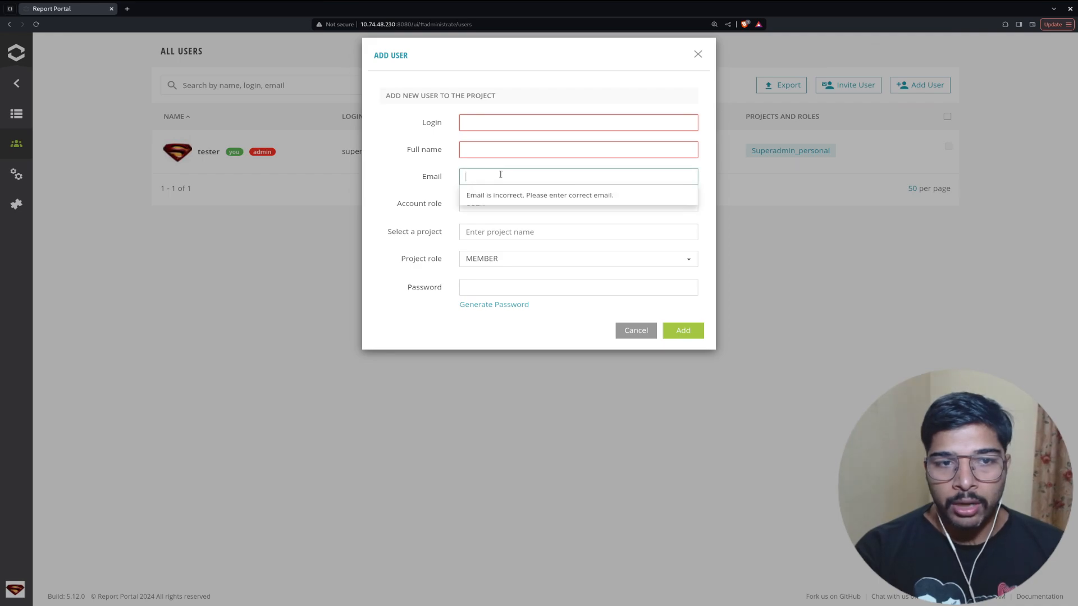
left_click(381, 191)
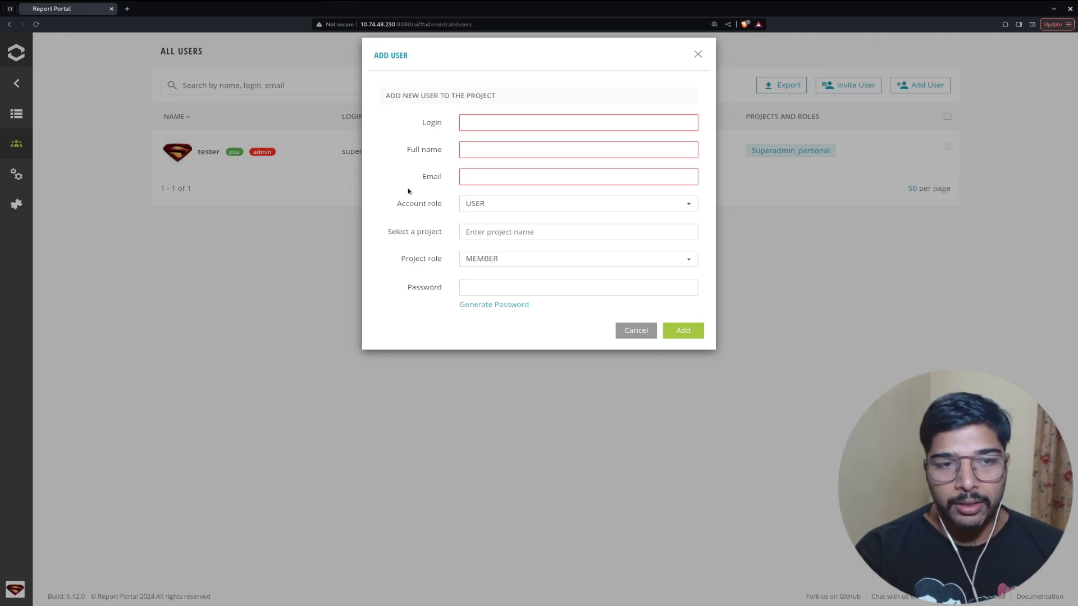
left_click(470, 211)
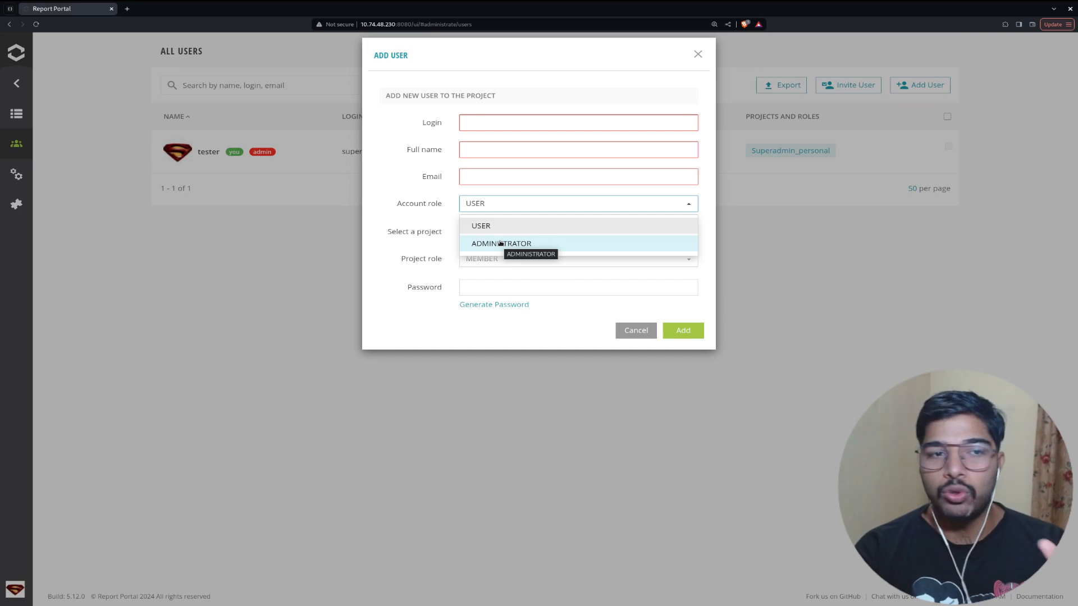
left_click(397, 250)
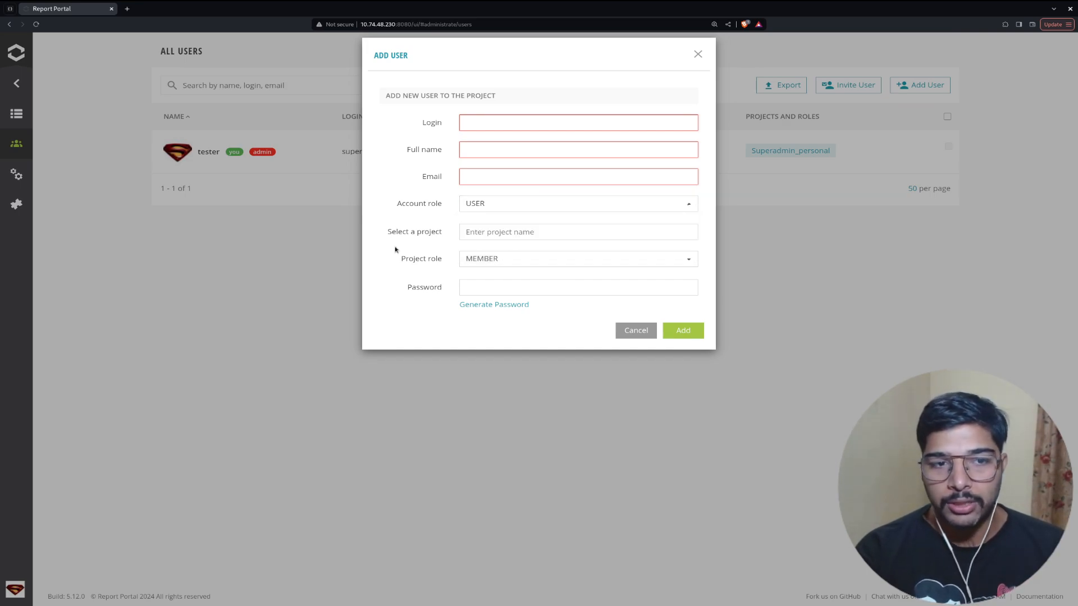
left_click(413, 259)
left_click(492, 261)
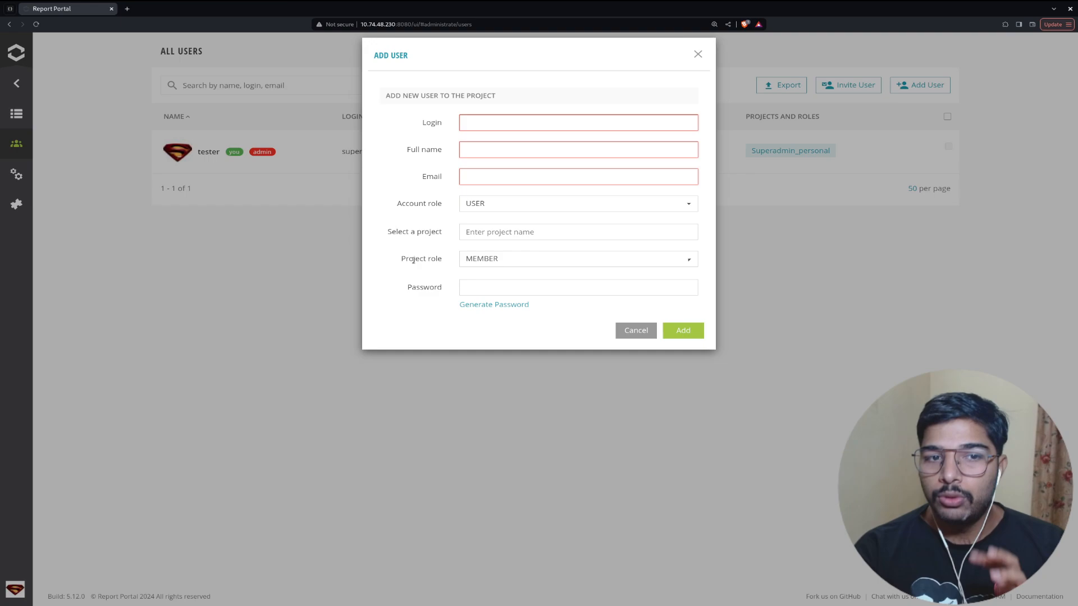
left_click(493, 261)
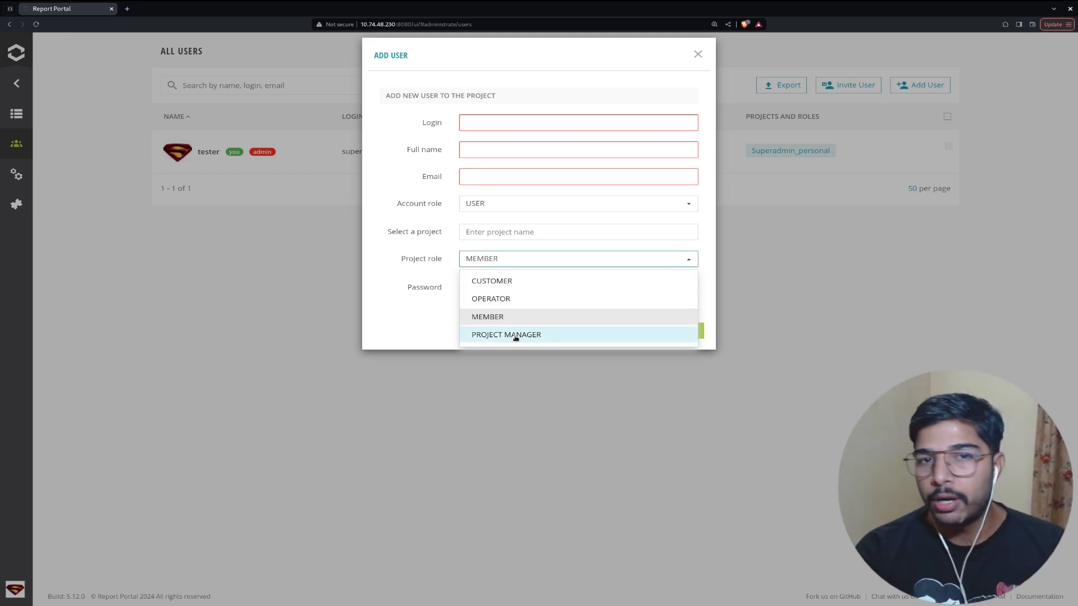
left_click(393, 319)
left_click(468, 287)
left_click(425, 319)
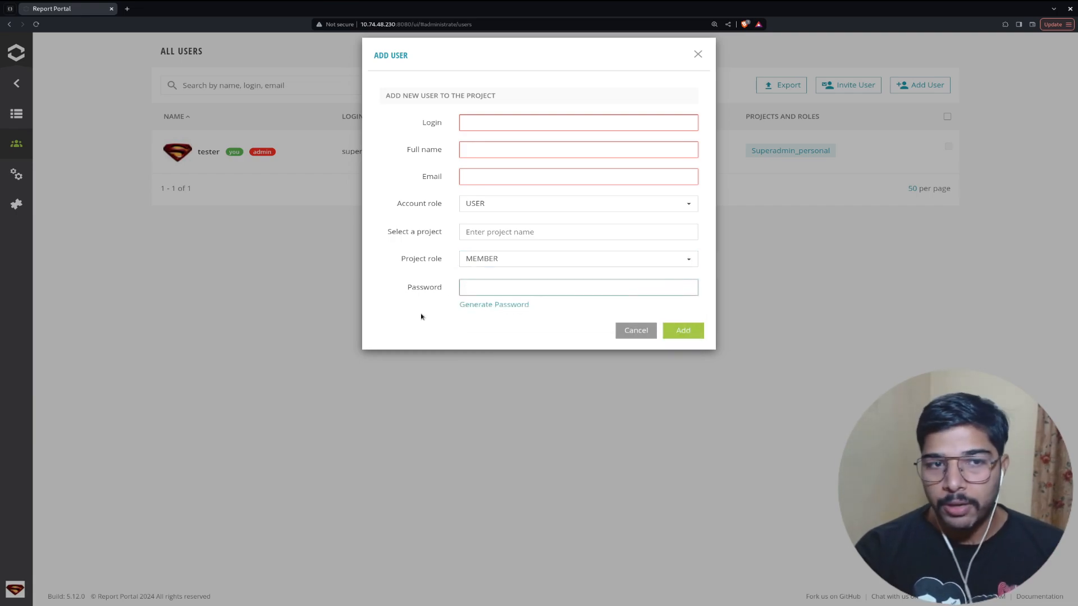
left_click(510, 124)
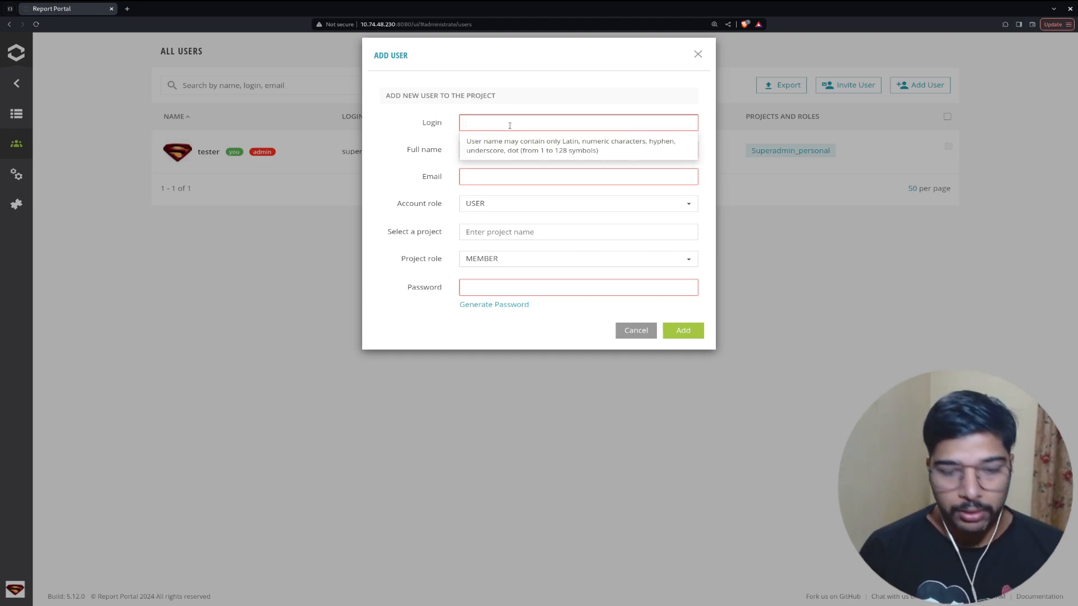
Enter the new user's login, full name and e-mail address.
type("ly")
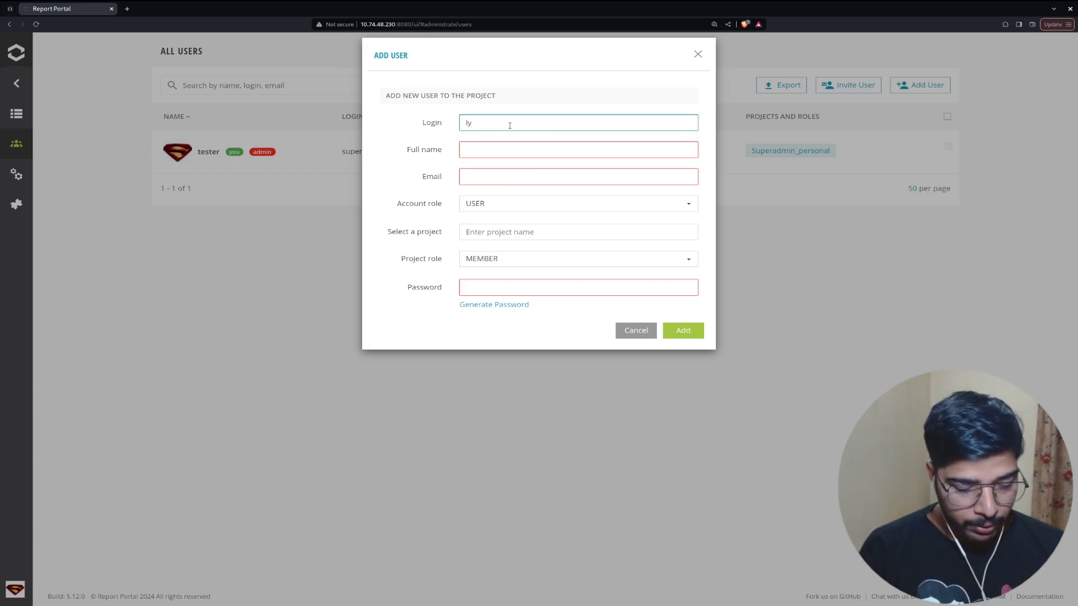
type("ofvipin")
left_click(606, 148)
key("Tab")
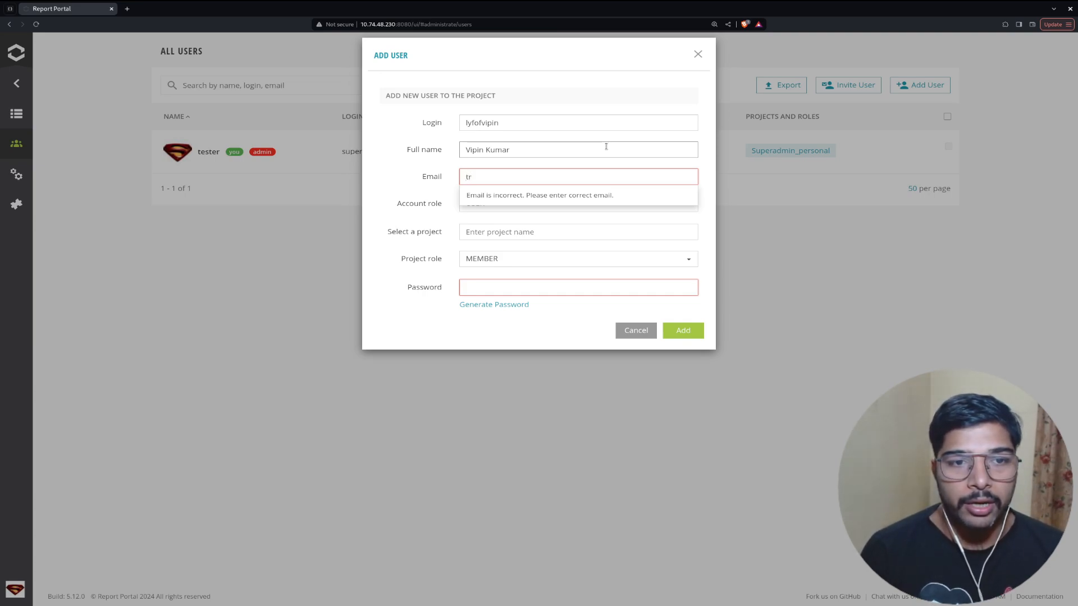
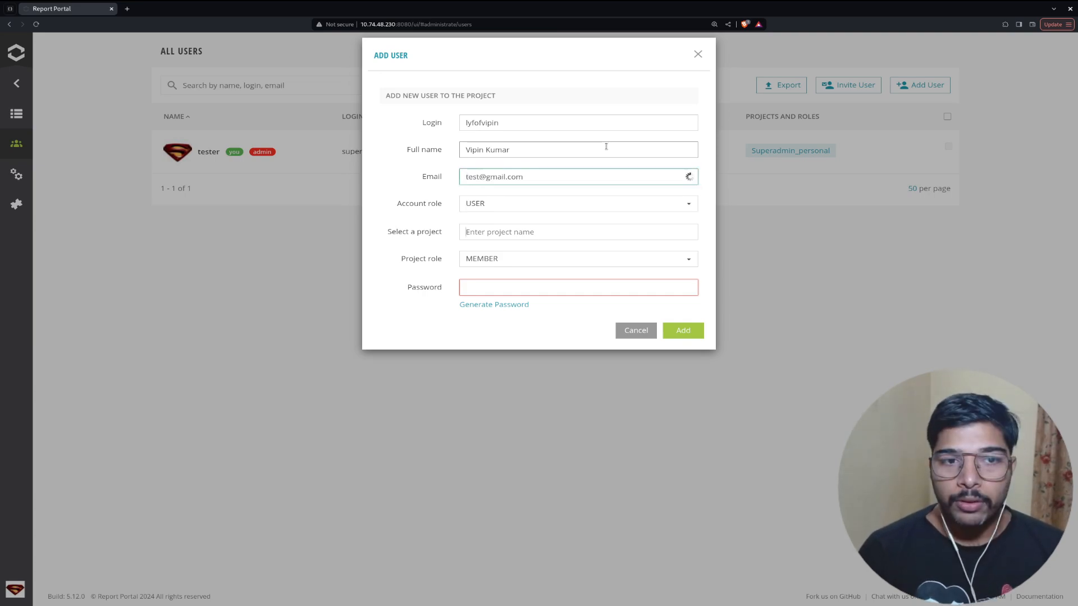
key("Tab")
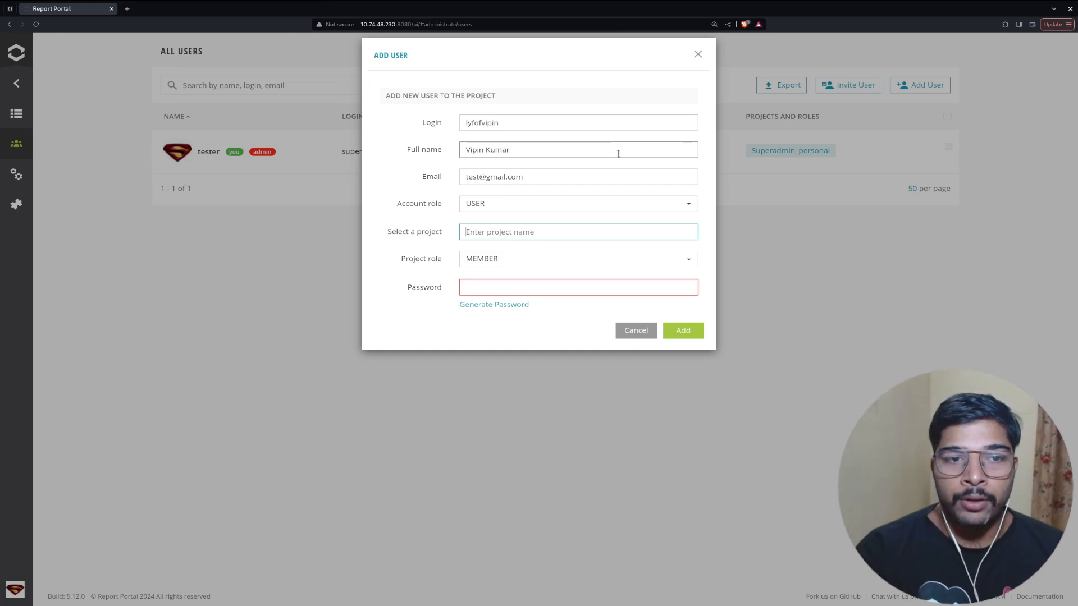
Keep the USER role, assign superadmin_personal as MEMBER, paste the password and add the user.
left_click(639, 208)
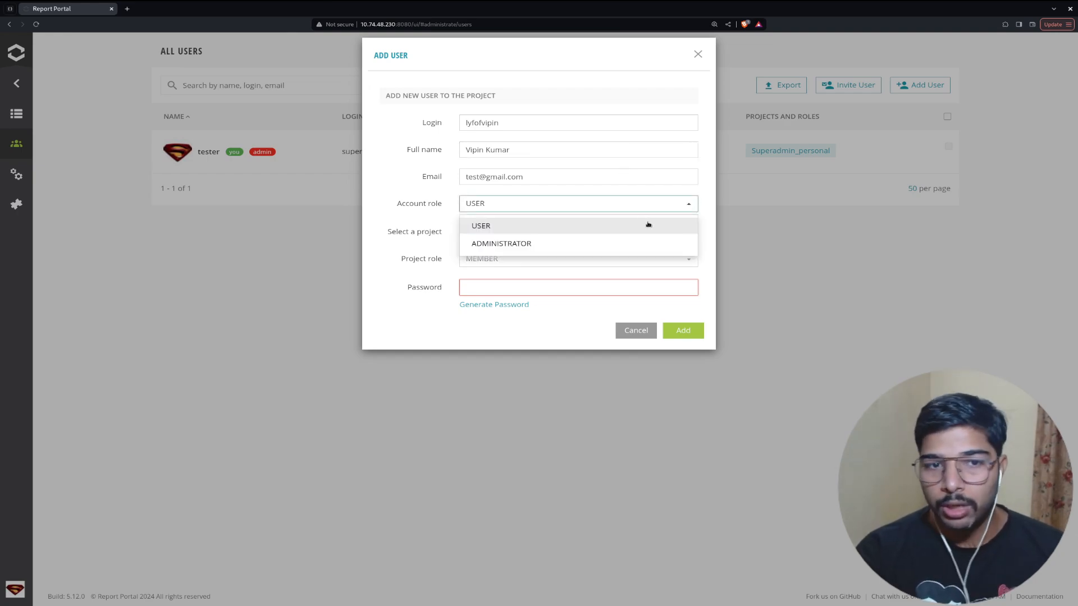
left_click(663, 208)
left_click(582, 233)
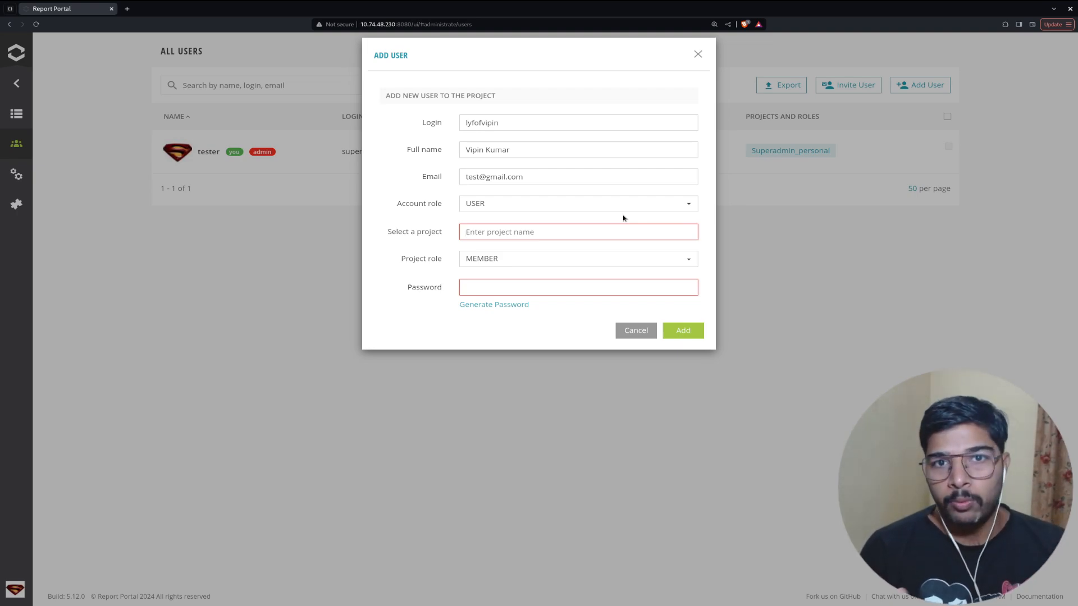
type("sup")
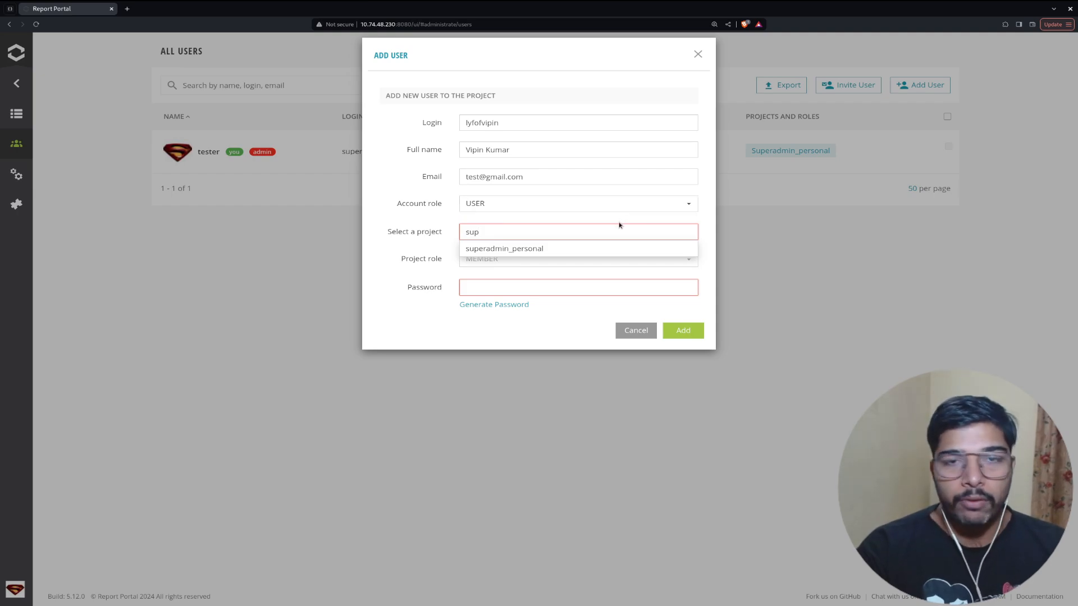
left_click(583, 250)
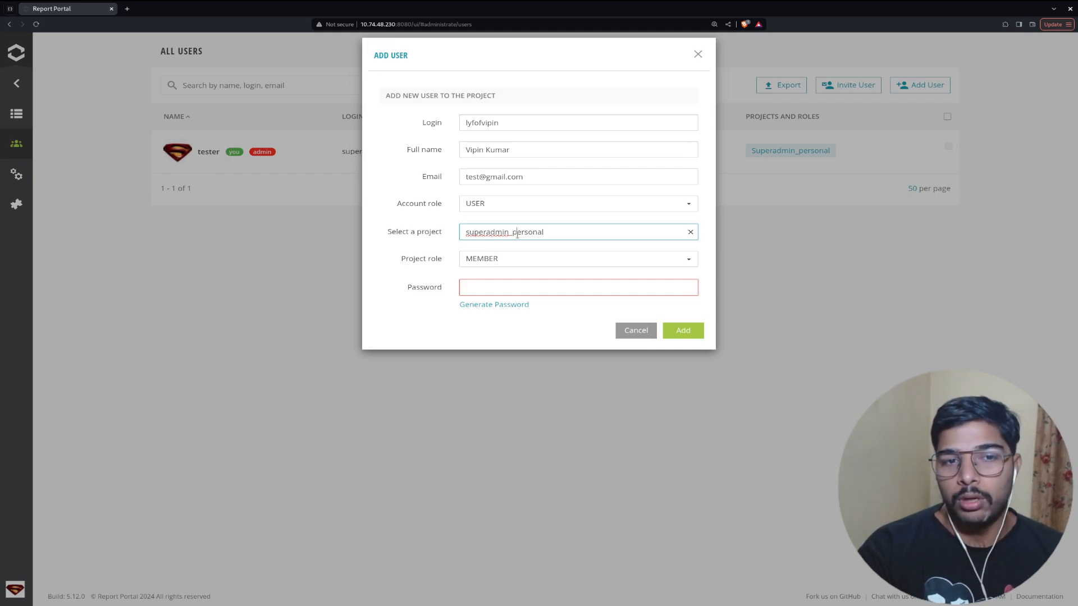
left_click(497, 258)
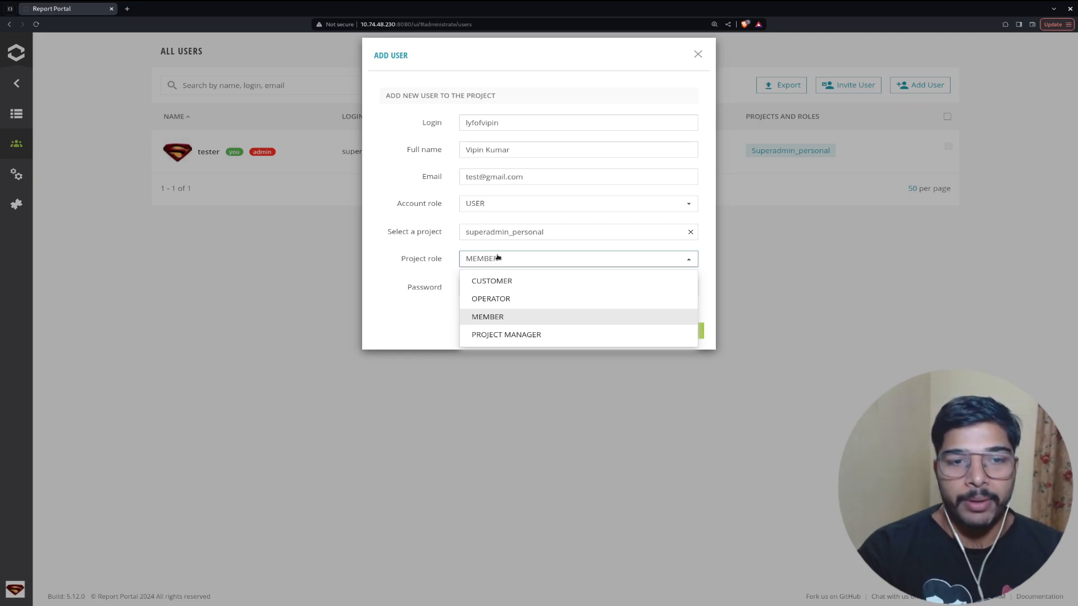
left_click(419, 313)
left_click(468, 290)
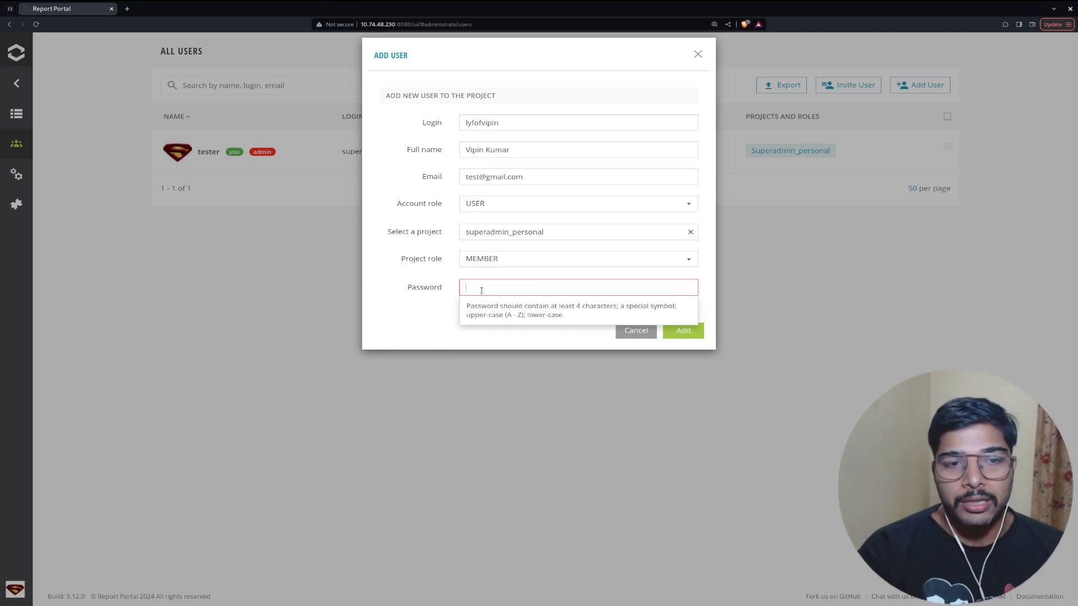
key("ctrl+v")
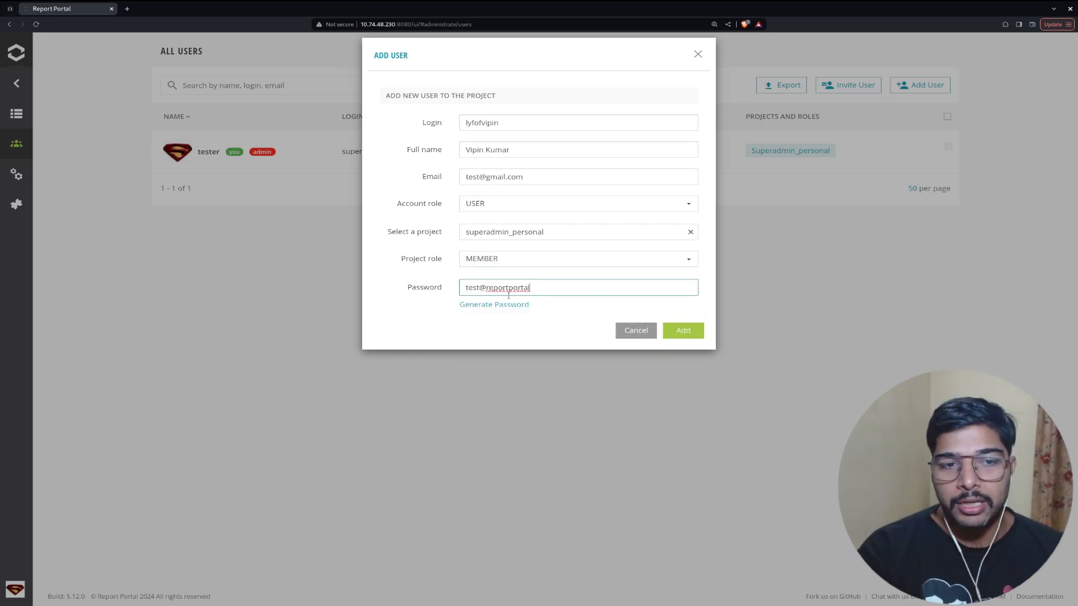
left_click(674, 329)
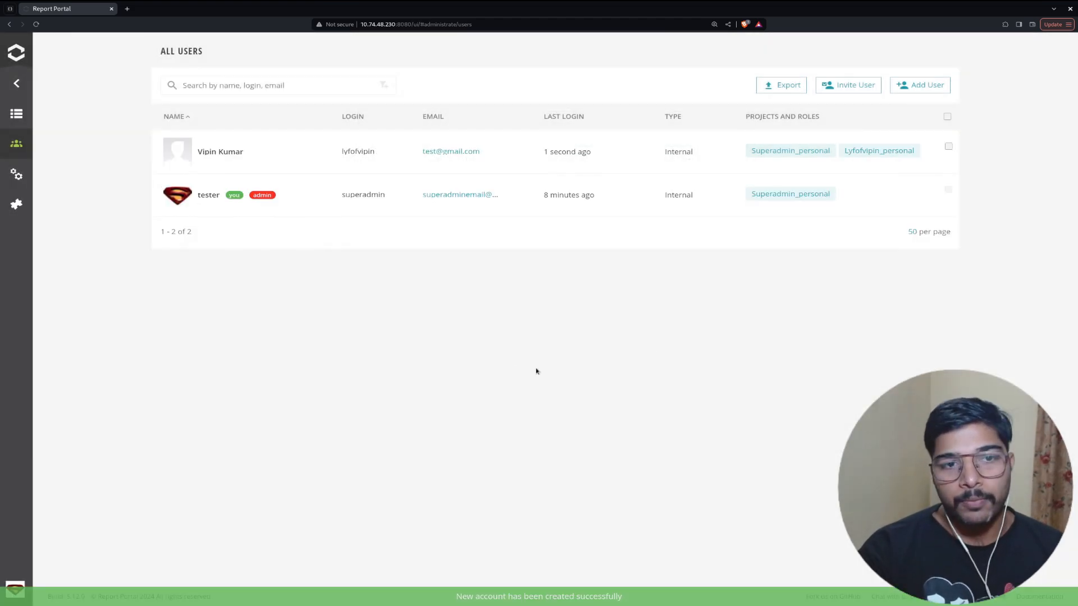
triple_click(216, 151)
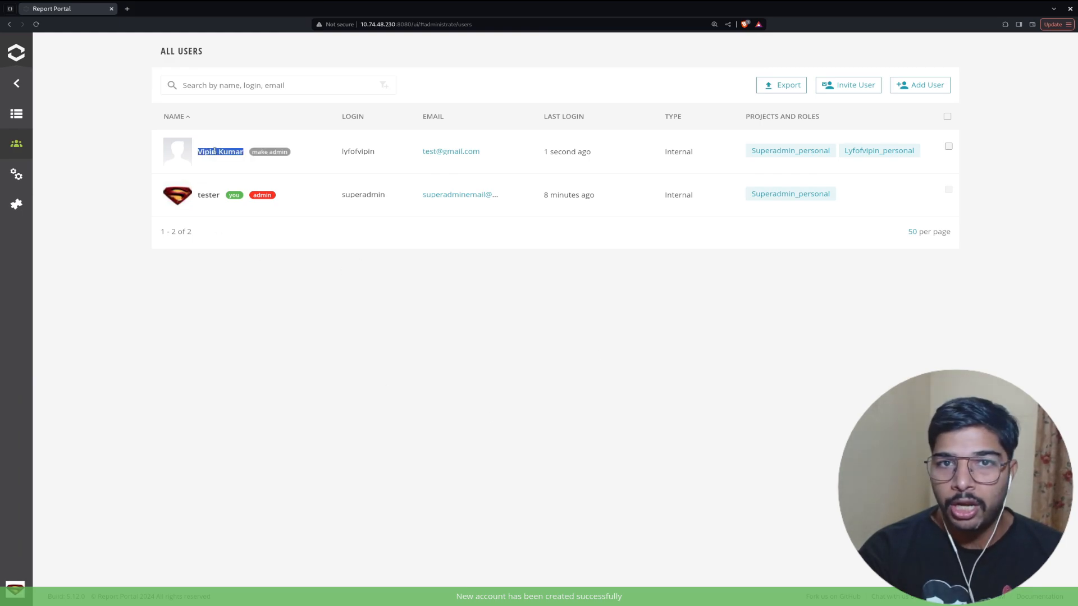
left_click(278, 207)
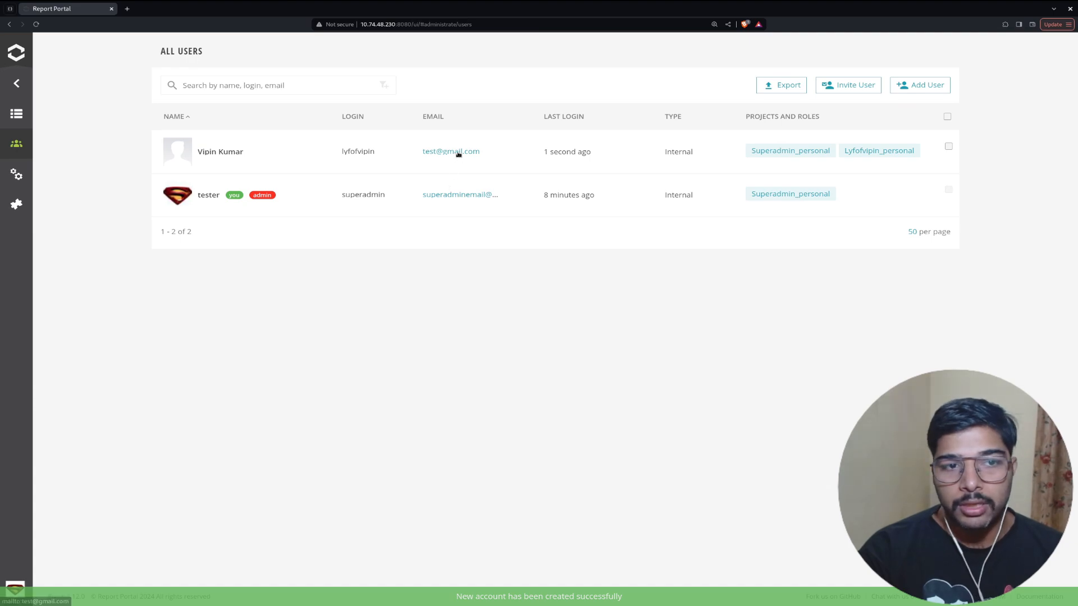
double_click(362, 151)
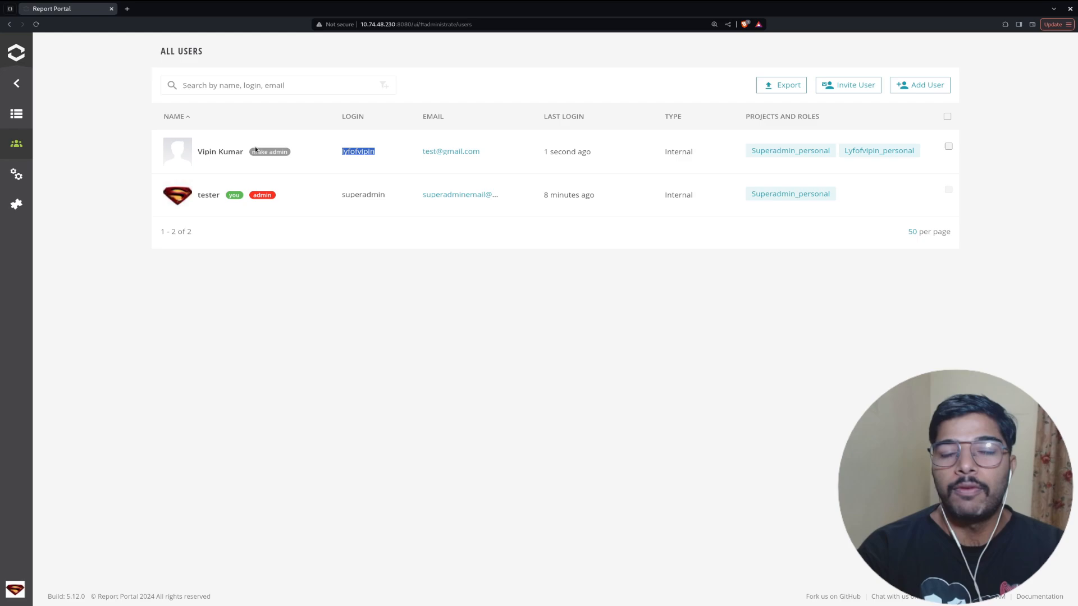
left_click(771, 305)
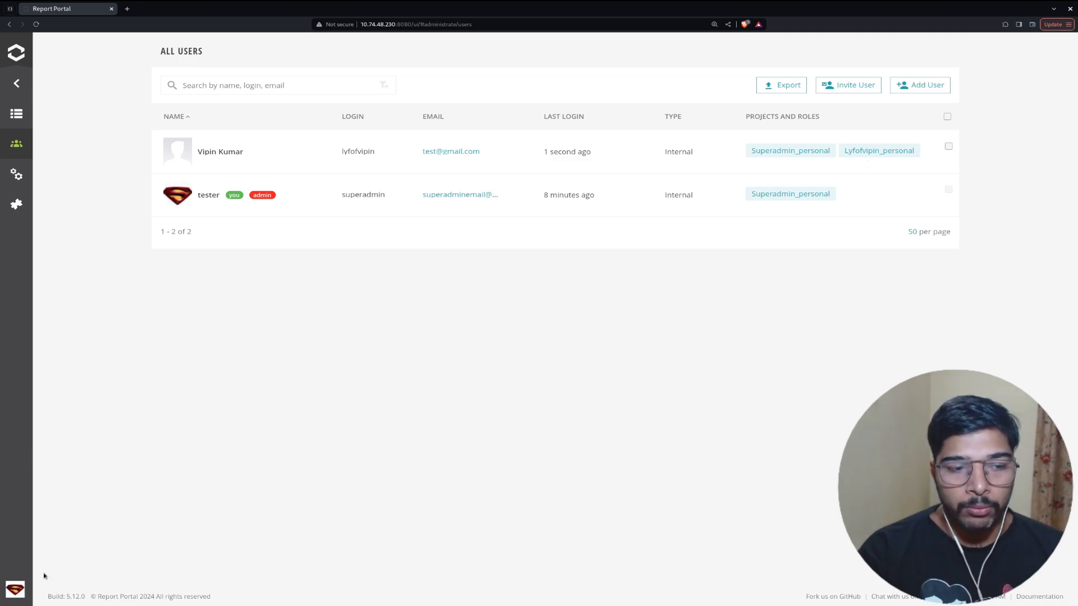
Log out of superadmin and sign in with the new user's saved login and password.
left_click(16, 588)
left_click(56, 584)
left_click(637, 147)
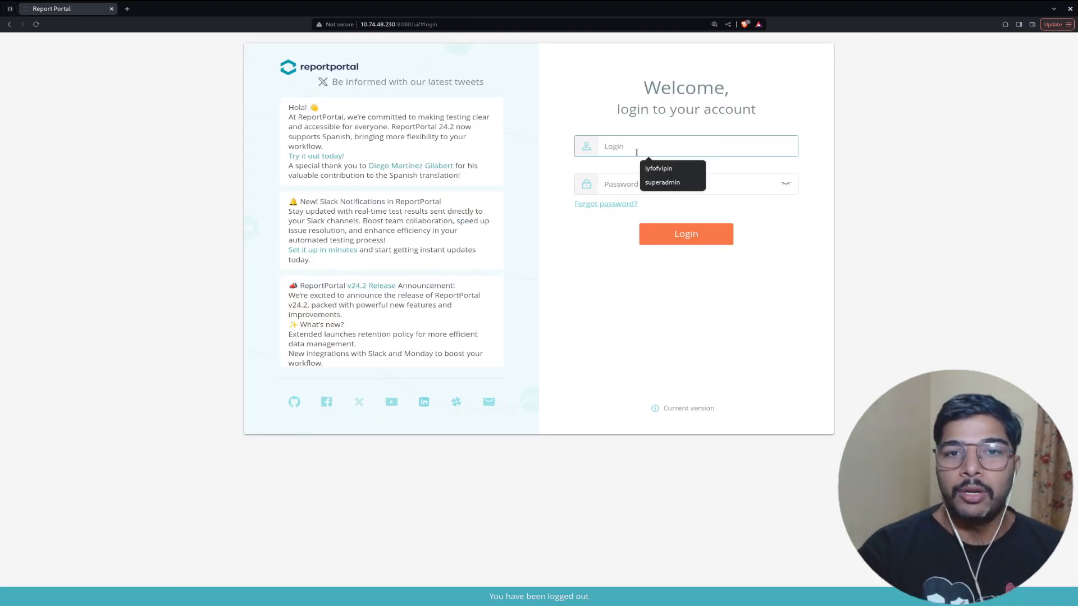
left_click(653, 169)
left_click(656, 182)
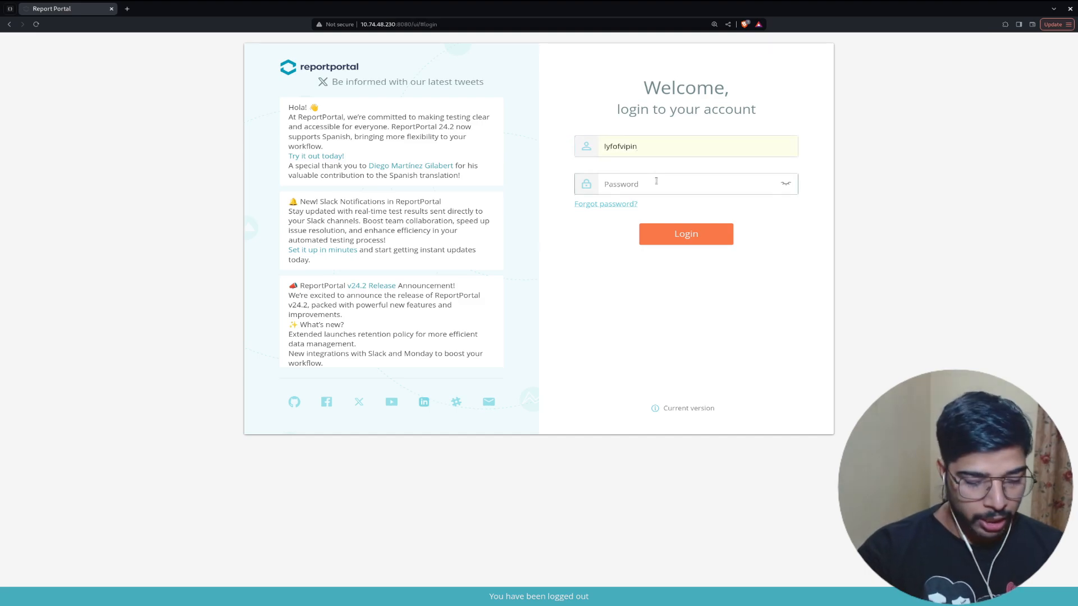
key("ctrl+v")
left_click(790, 188)
left_click(786, 185)
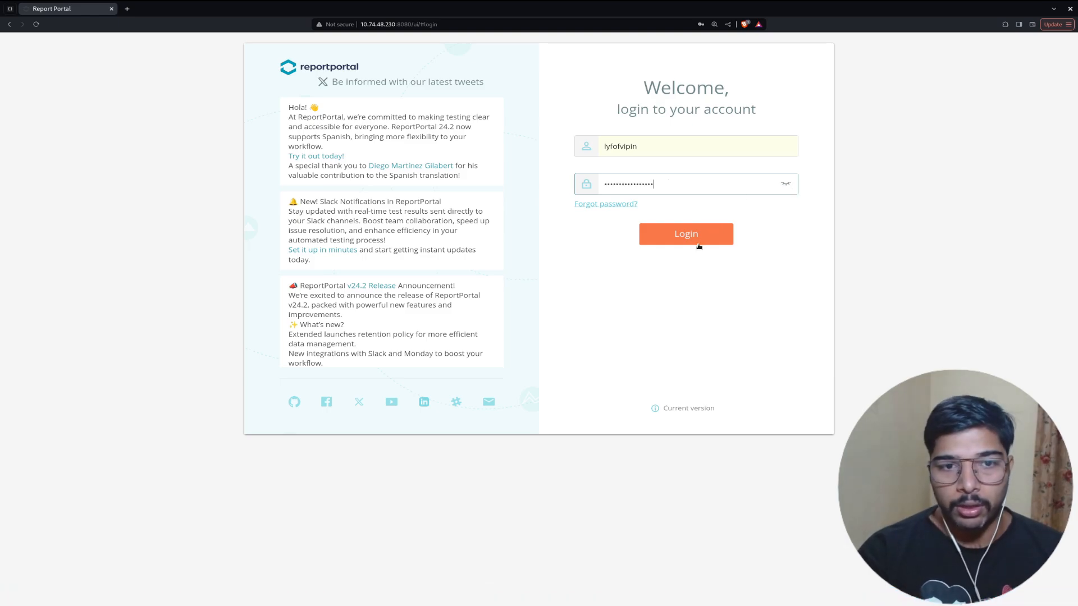
left_click(691, 236)
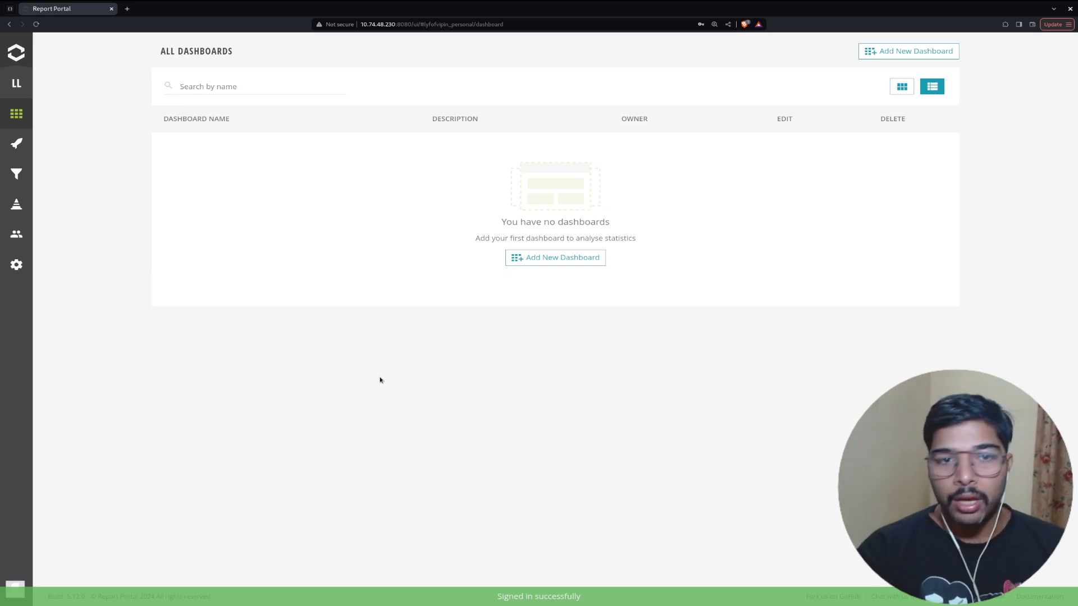
Switch to the superadmin_personal project from the project list.
left_click(15, 588)
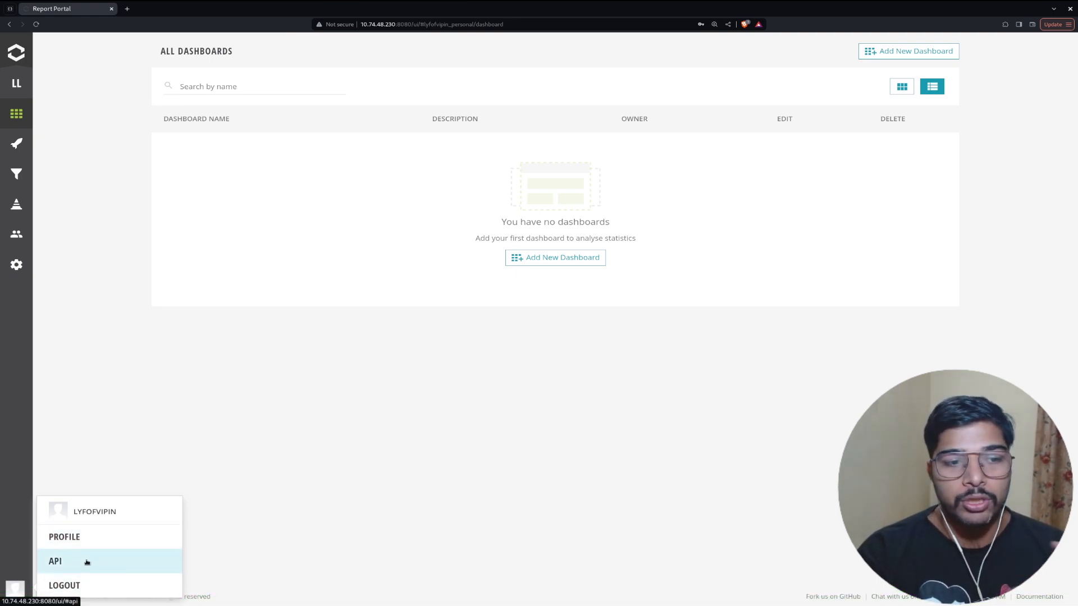
left_click(259, 525)
left_click(25, 87)
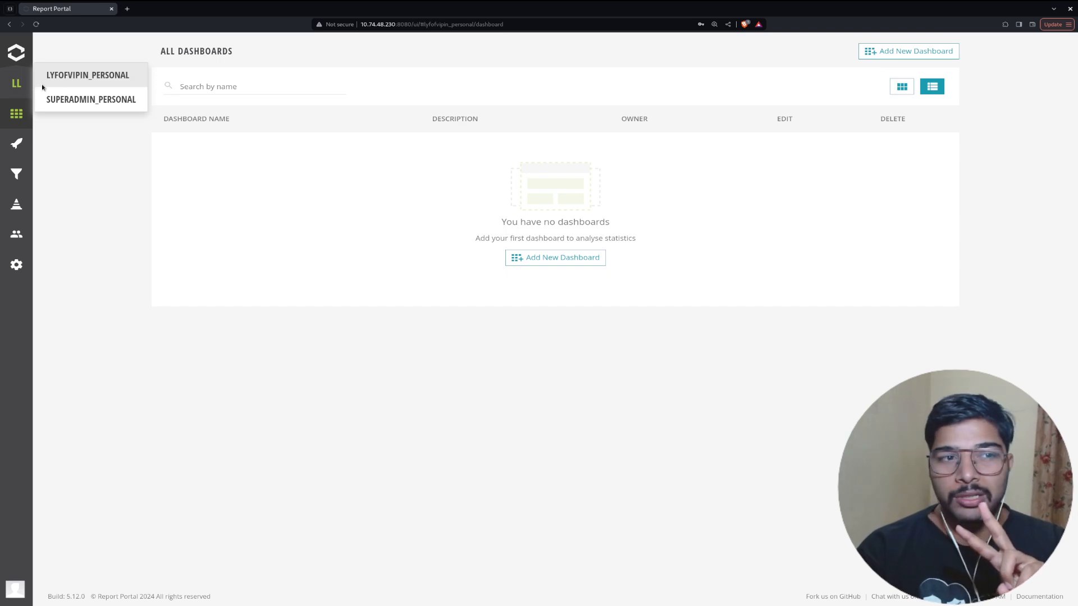
left_click(93, 100)
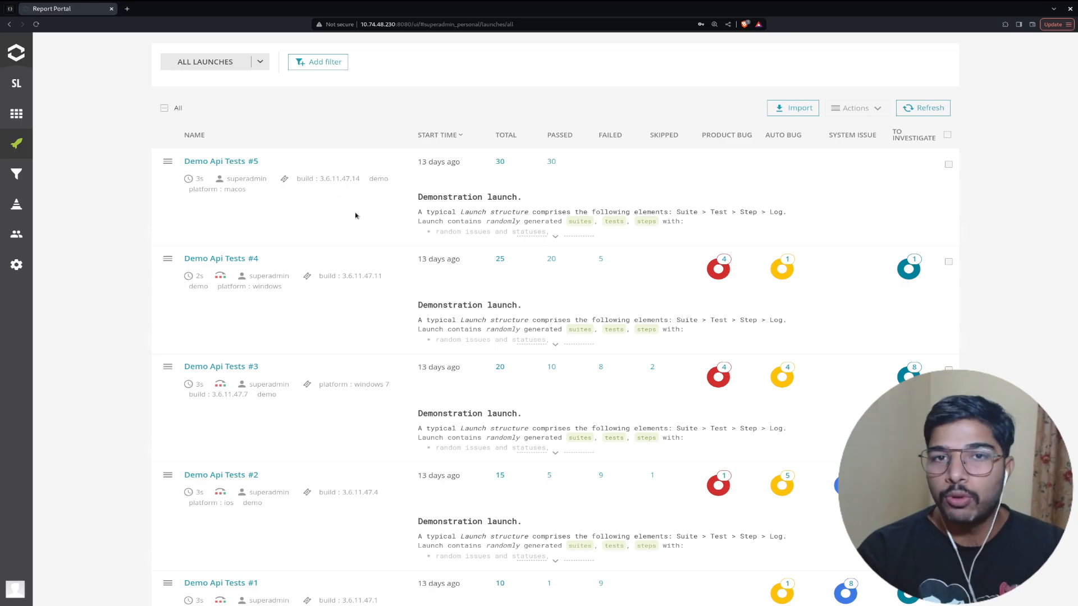
left_click_drag(112, 141, 817, 284)
left_click_drag(986, 267, 305, 236)
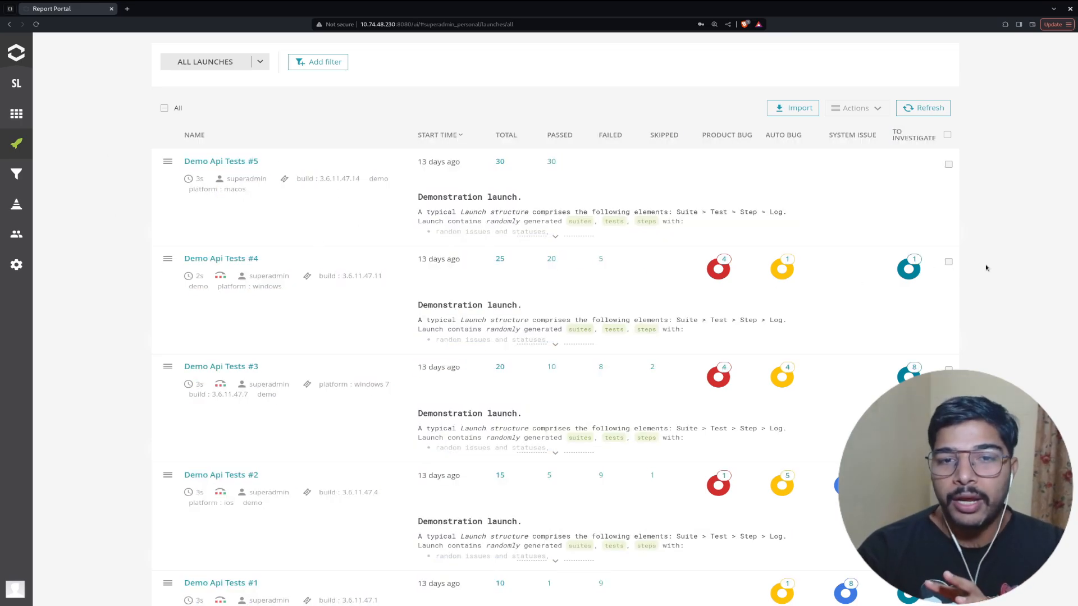
Browse the DEMO DASHBOARD, filters and settings, then switch back to the user's personal project.
left_click(16, 114)
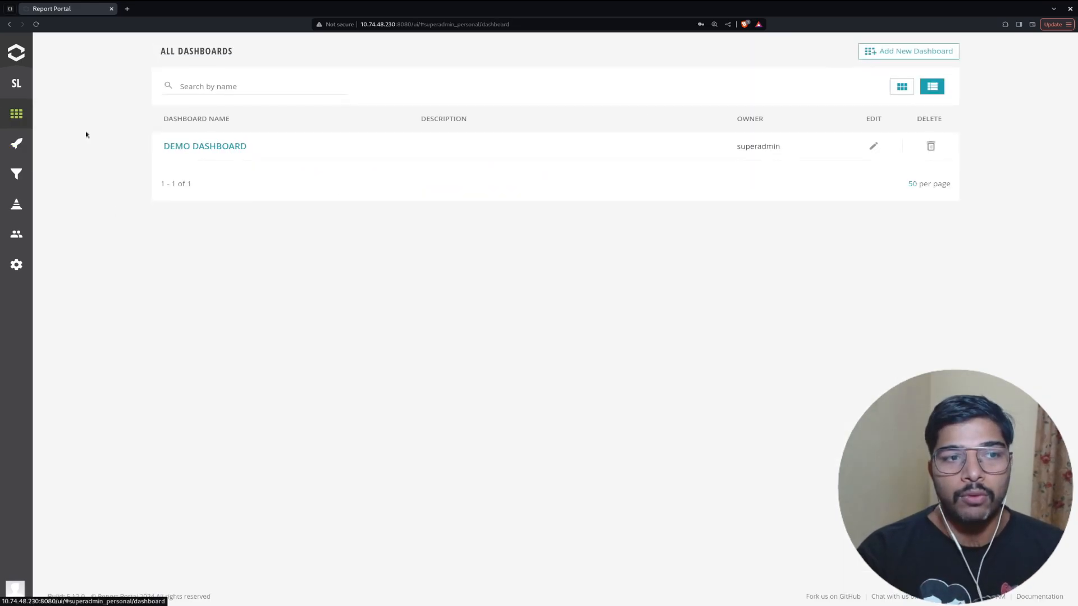
left_click(223, 147)
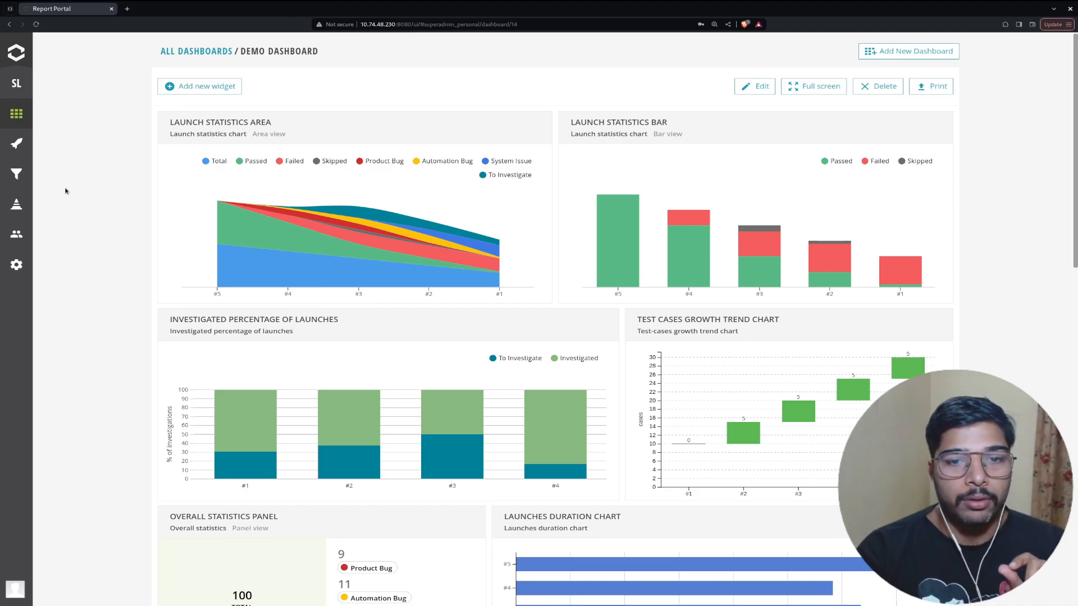
left_click(17, 174)
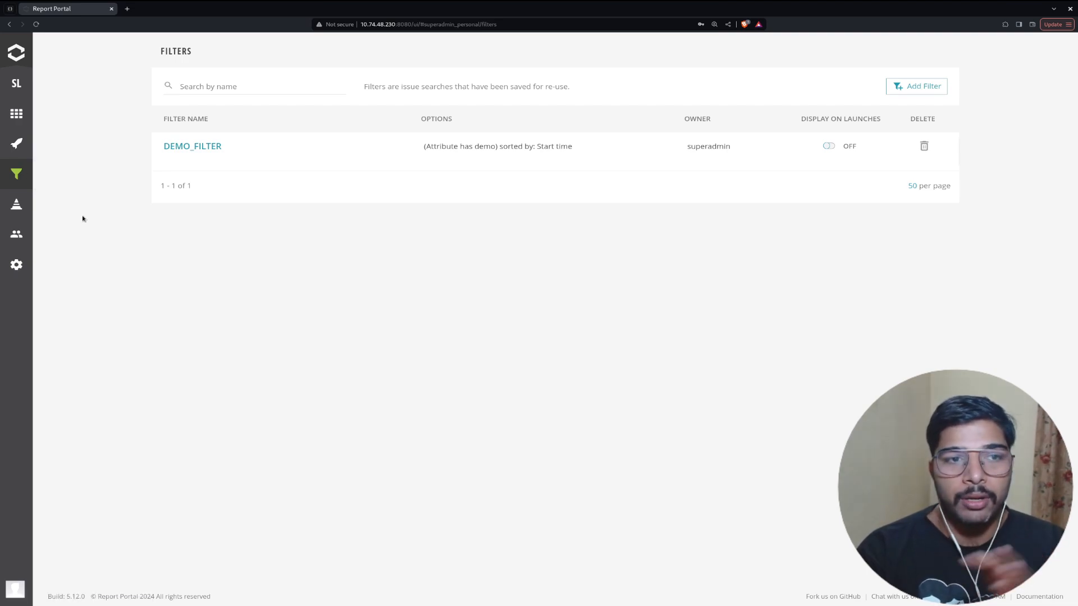
left_click(16, 264)
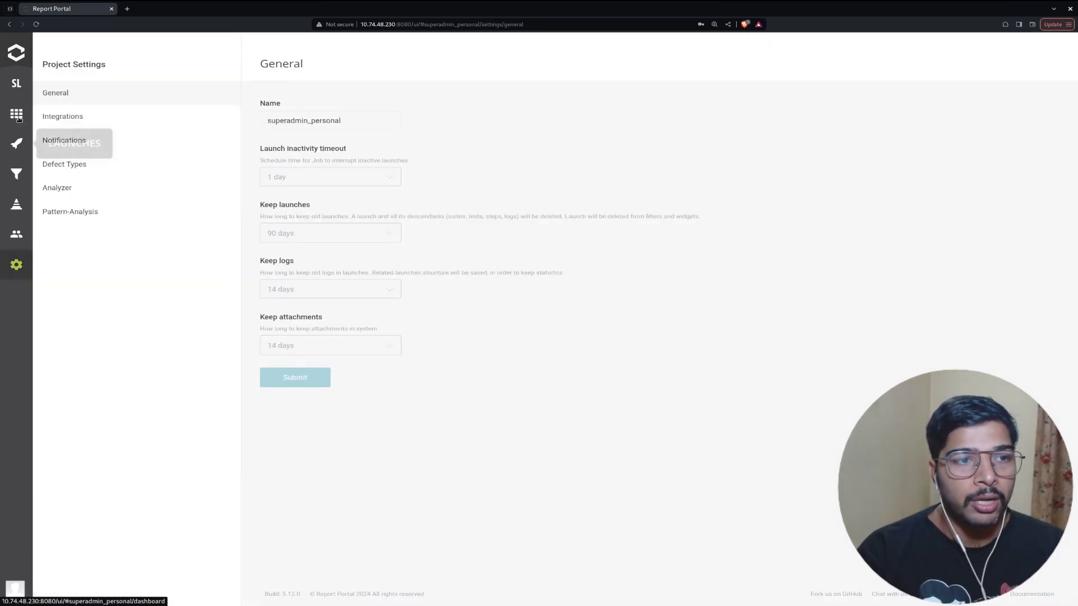
left_click(15, 84)
left_click(71, 81)
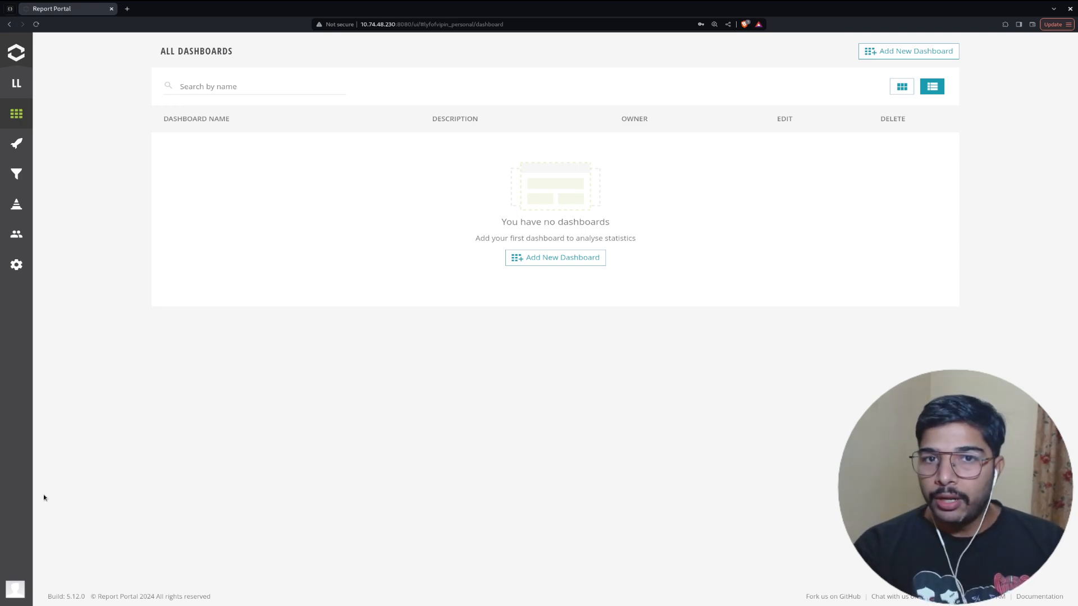
Sign in as superadmin and confirm changing the new user's role to admin.
left_click(20, 590)
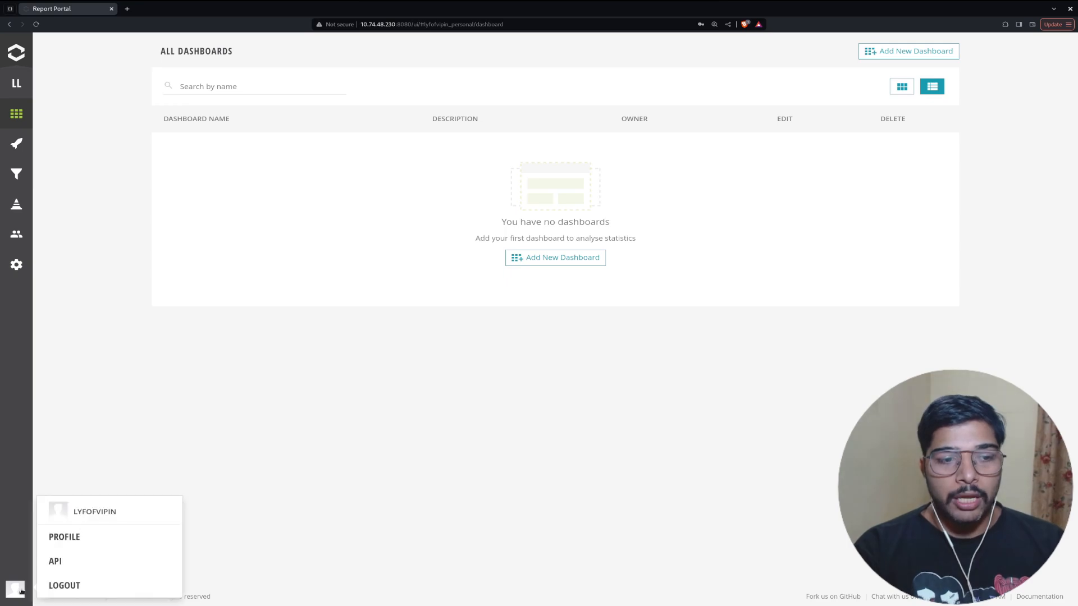
left_click(65, 585)
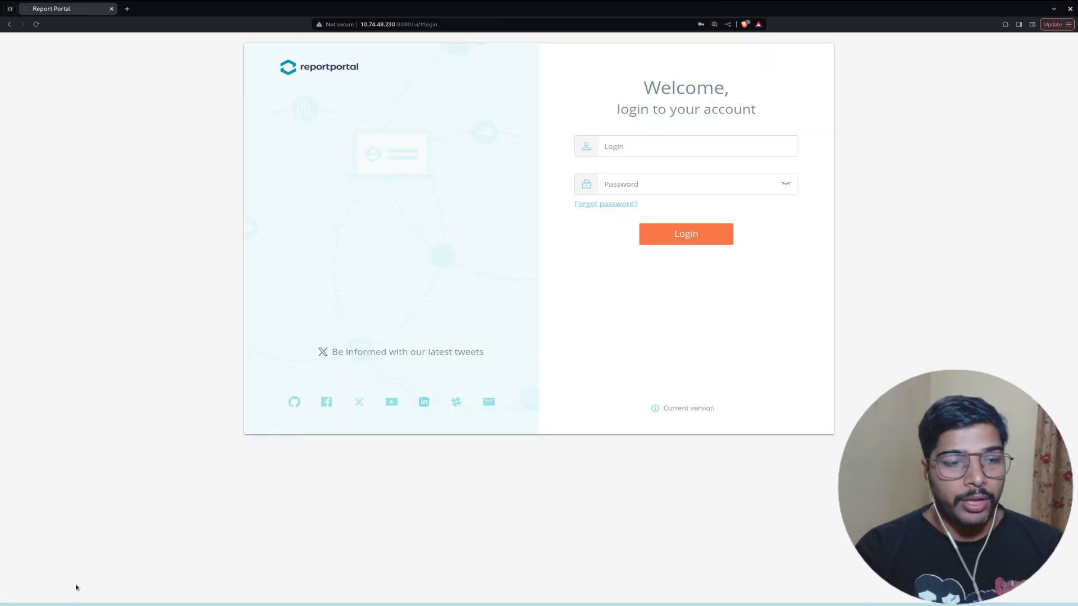
left_click(638, 147)
type("superadmin")
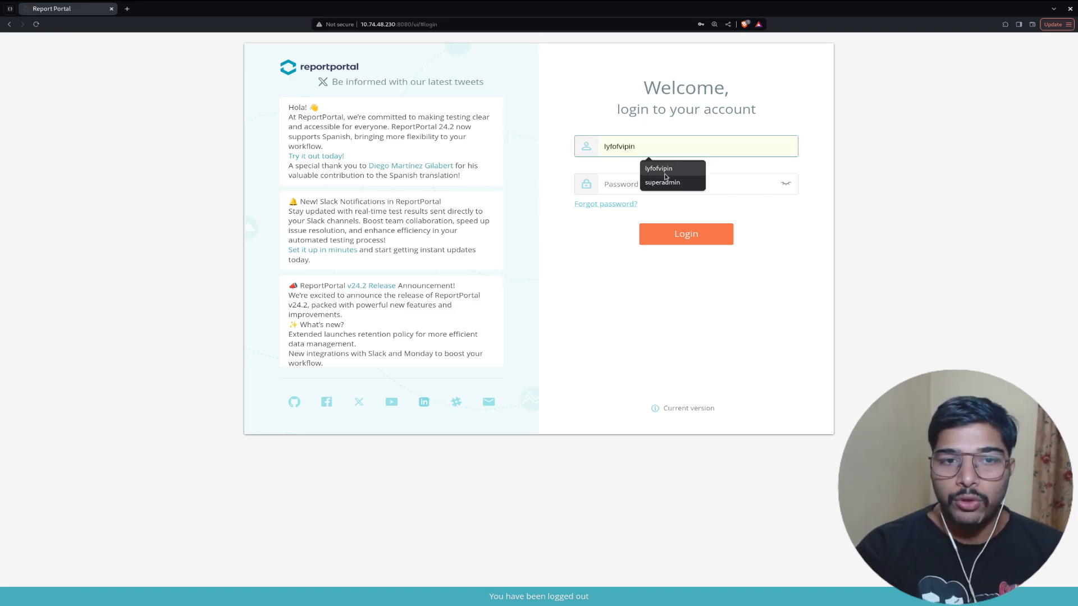
left_click(672, 190)
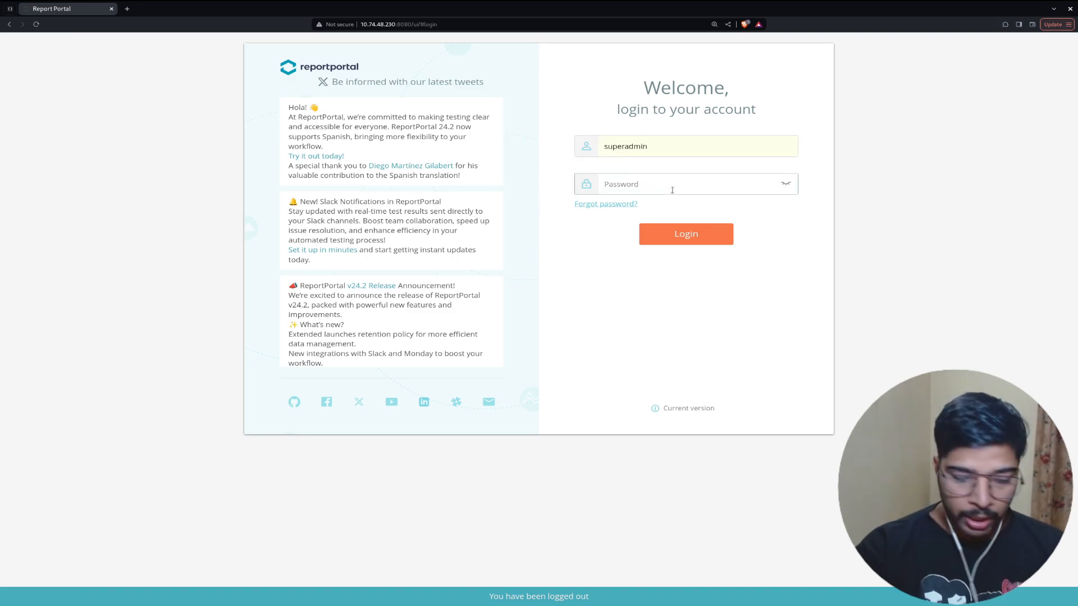
left_click(711, 236)
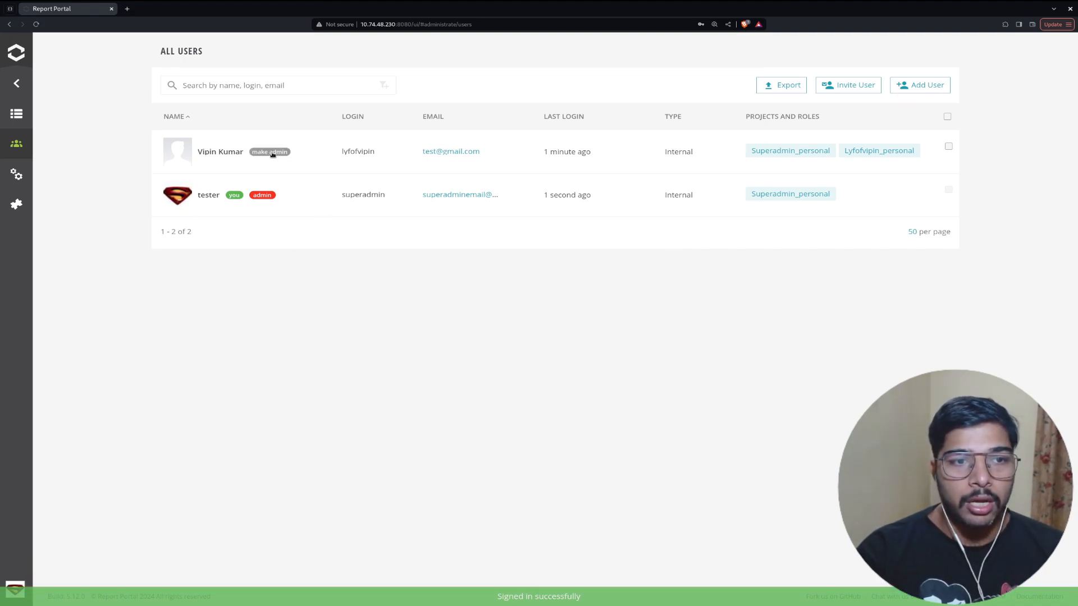
left_click(271, 153)
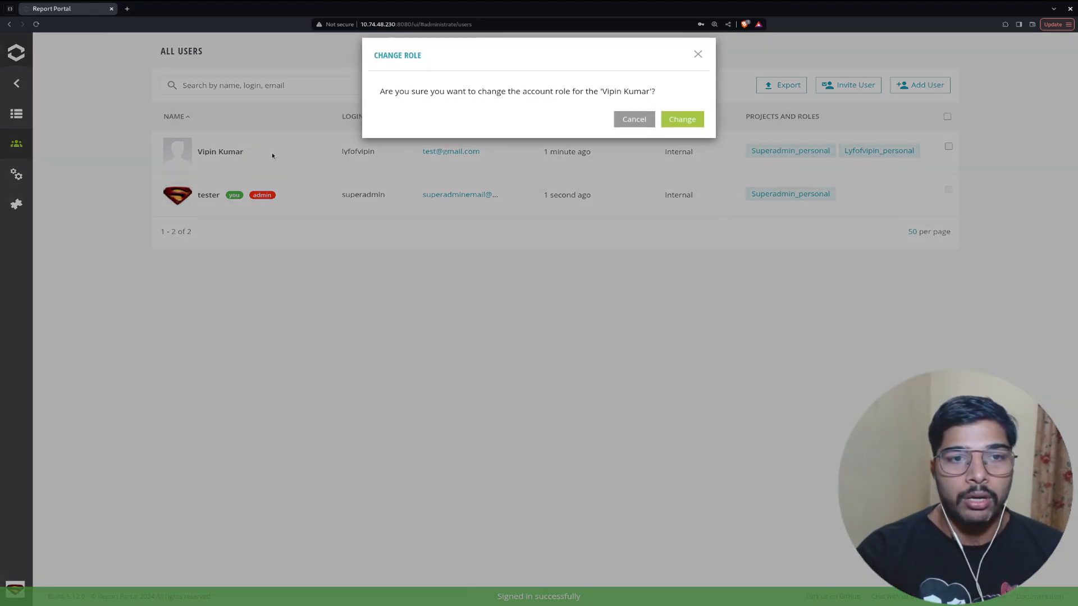
left_click(695, 118)
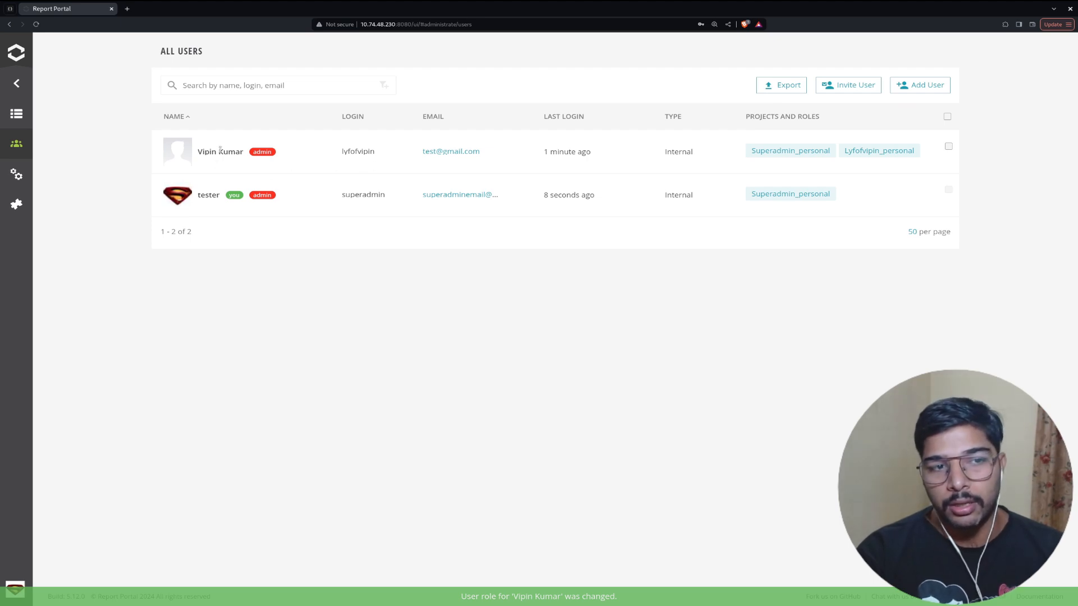
Log back in as the promoted user and enter the administration area.
left_click(17, 588)
left_click(56, 584)
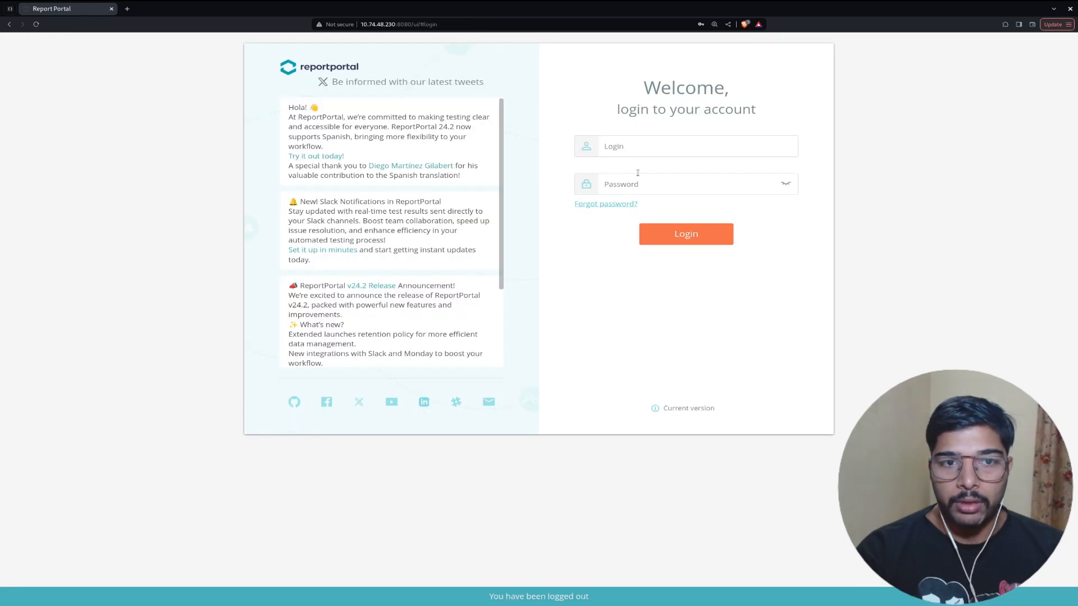
left_click(667, 146)
left_click(656, 167)
left_click(652, 187)
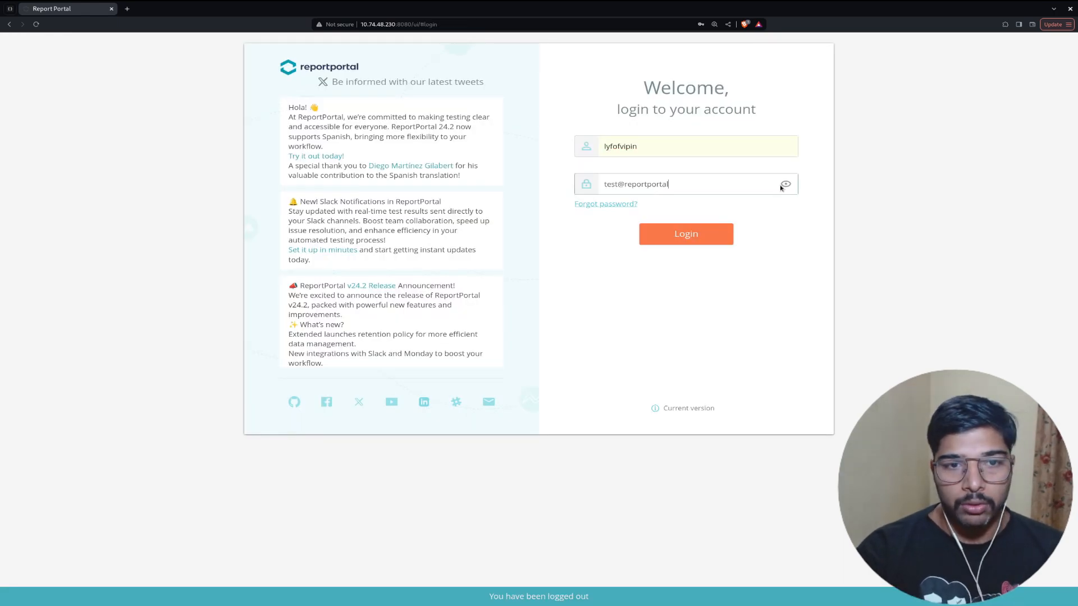
left_click(781, 185)
left_click(690, 234)
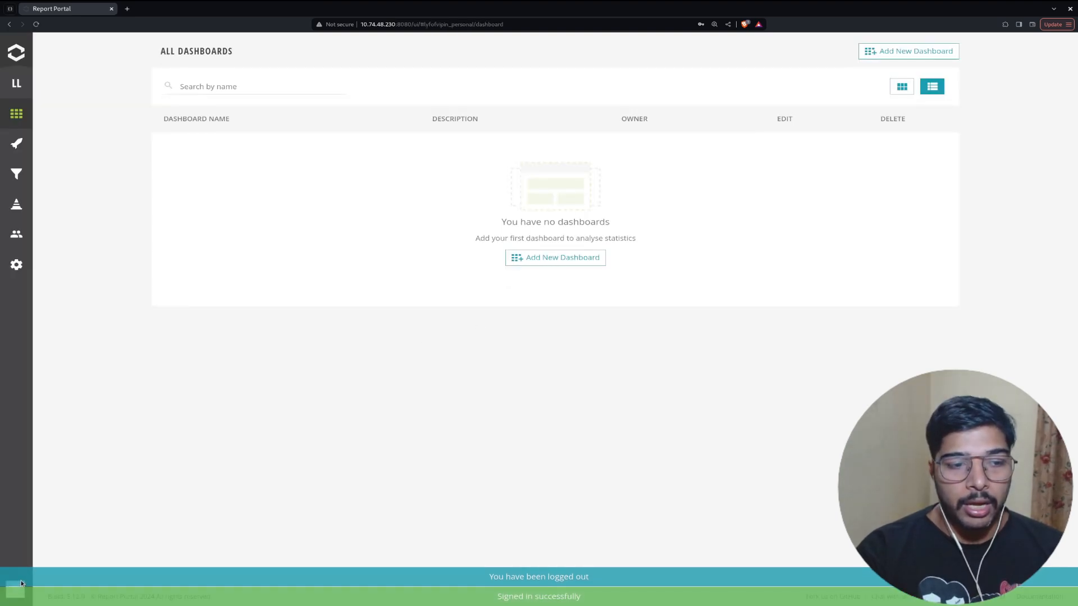
left_click(20, 584)
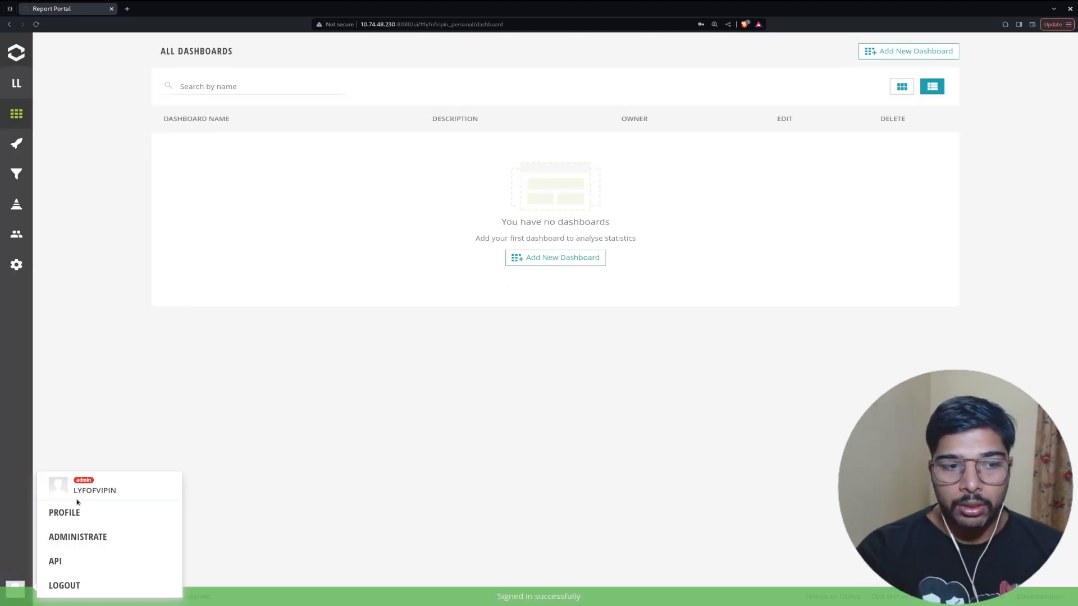
left_click(81, 533)
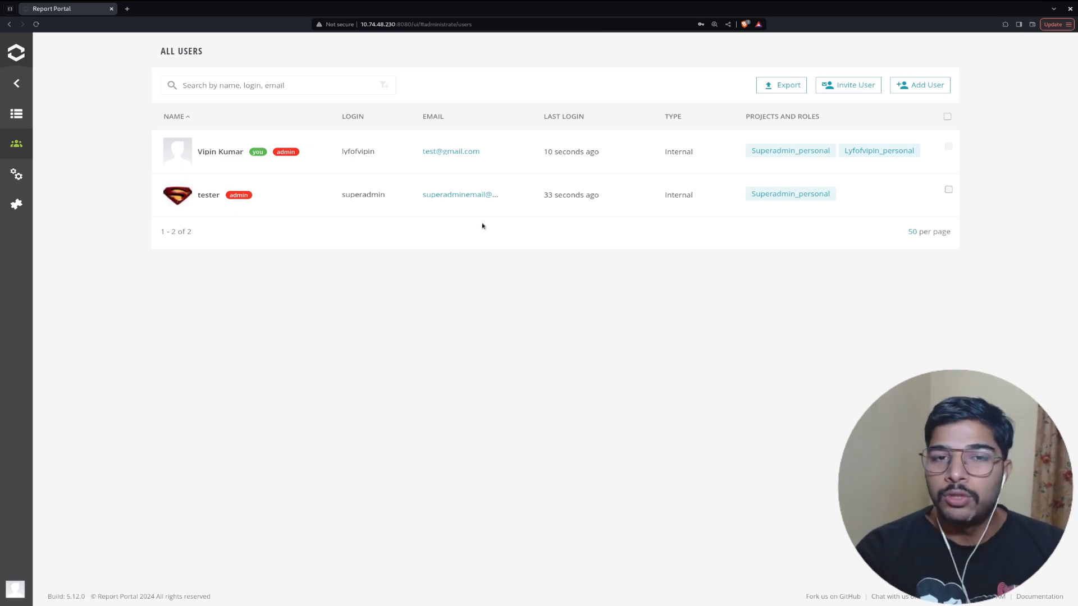
Start a CSV export of the user list, then cancel saving the file.
left_click(794, 87)
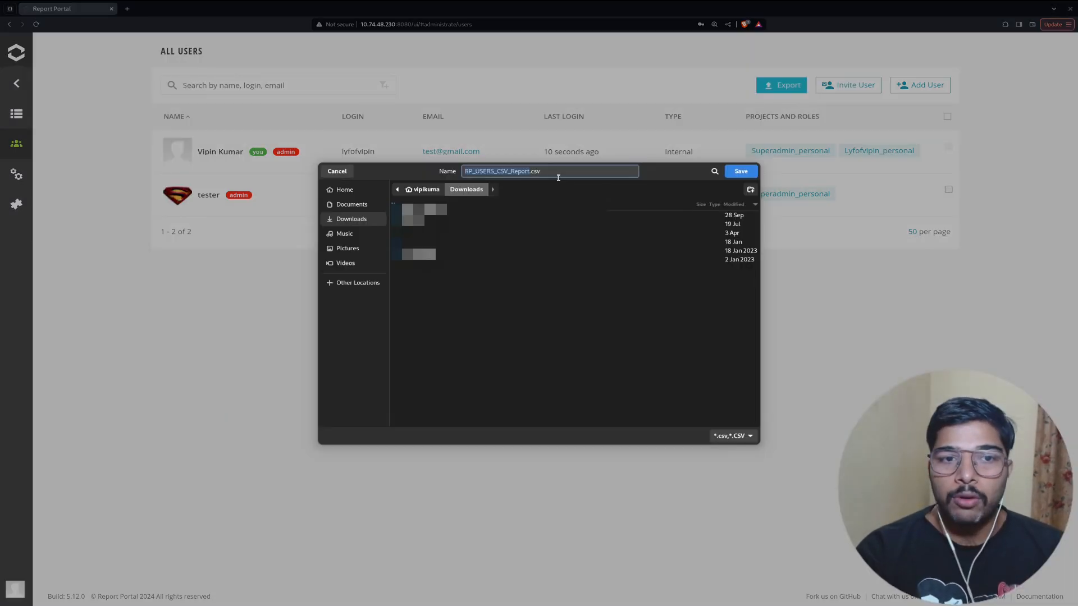
left_click_drag(553, 173, 465, 171)
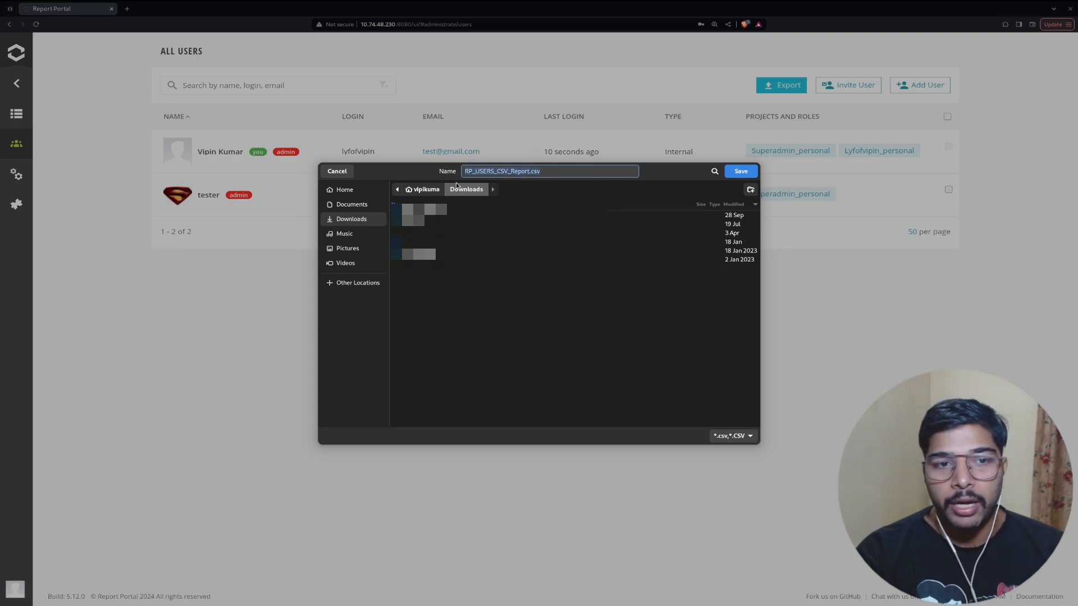
left_click(337, 171)
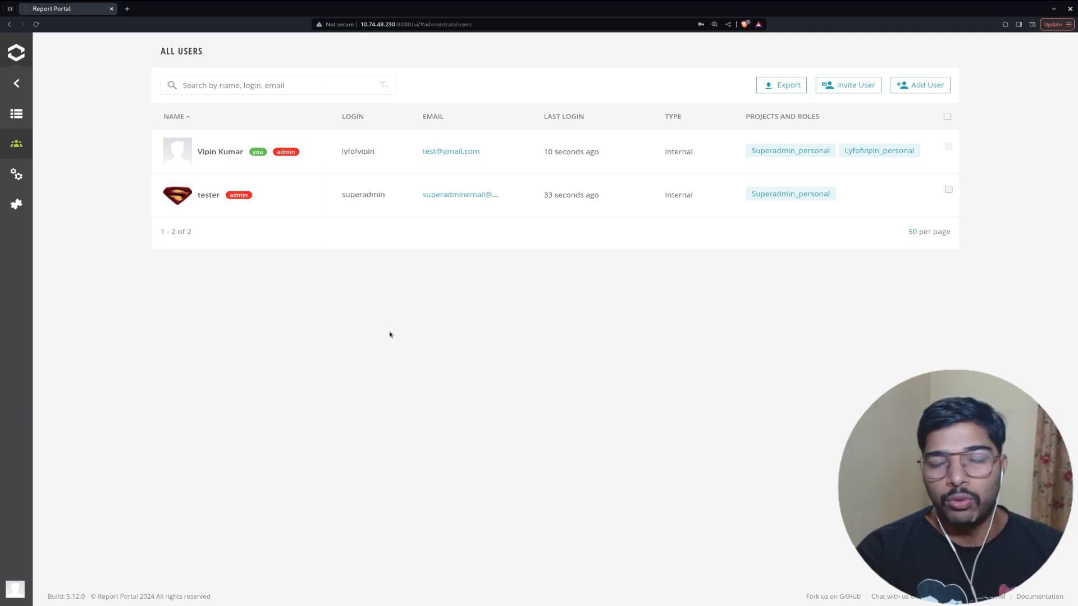
Look over the Invite User and Add User forms, then reopen Invite User.
left_click_drag(837, 83, 841, 87)
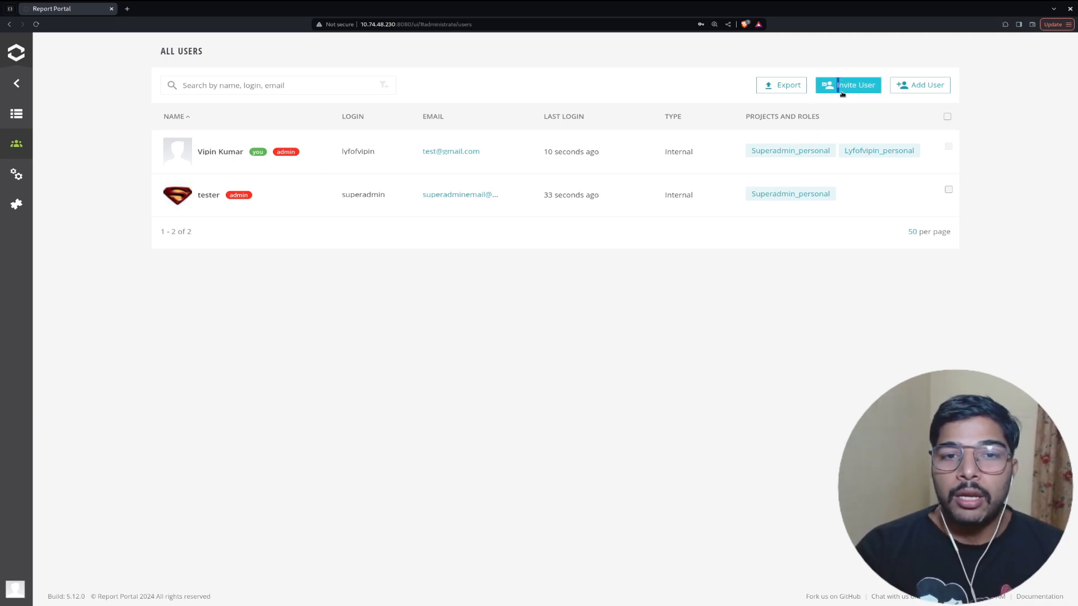
left_click(847, 85)
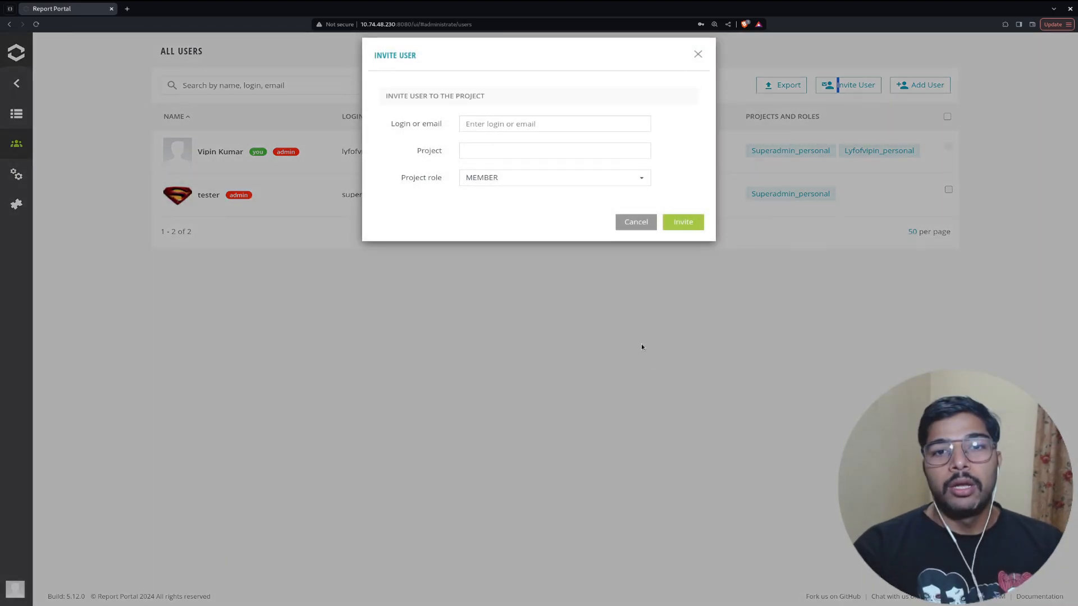
left_click(698, 53)
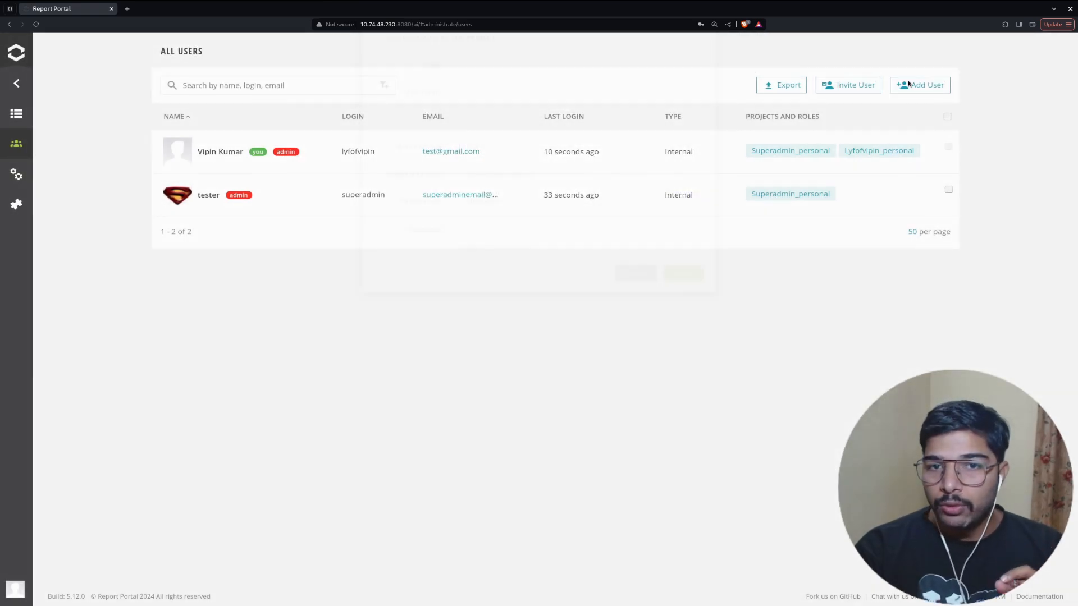
left_click(910, 84)
left_click(567, 124)
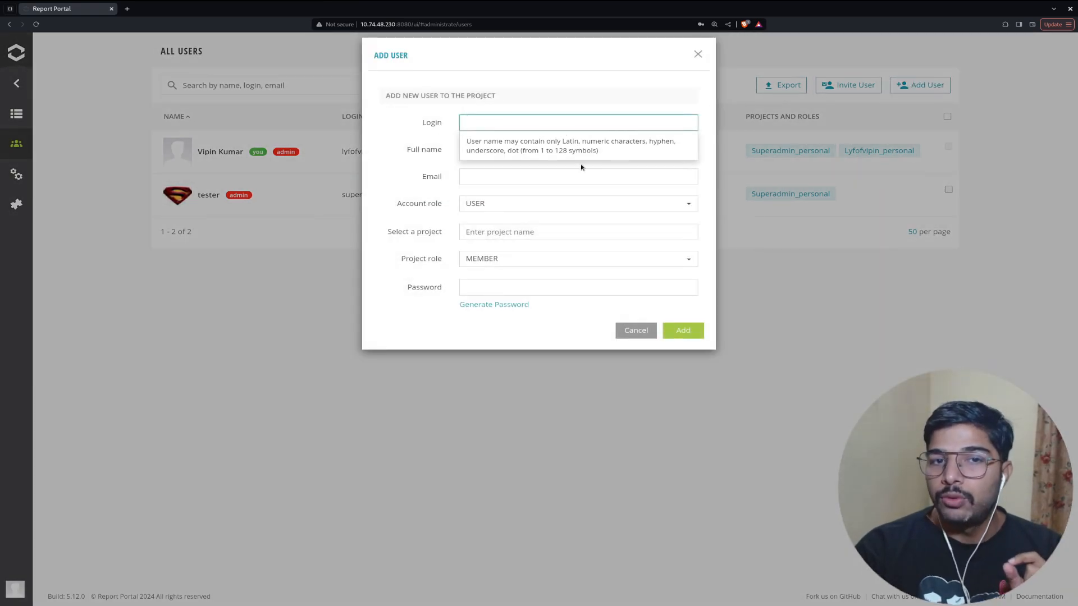
left_click(698, 54)
left_click(848, 85)
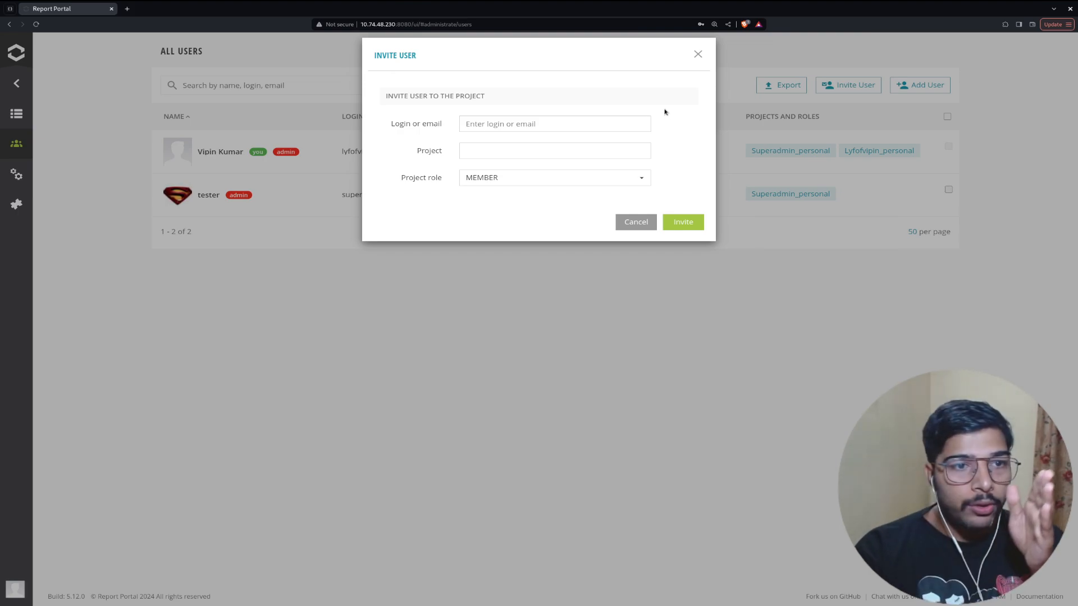
left_click(608, 122)
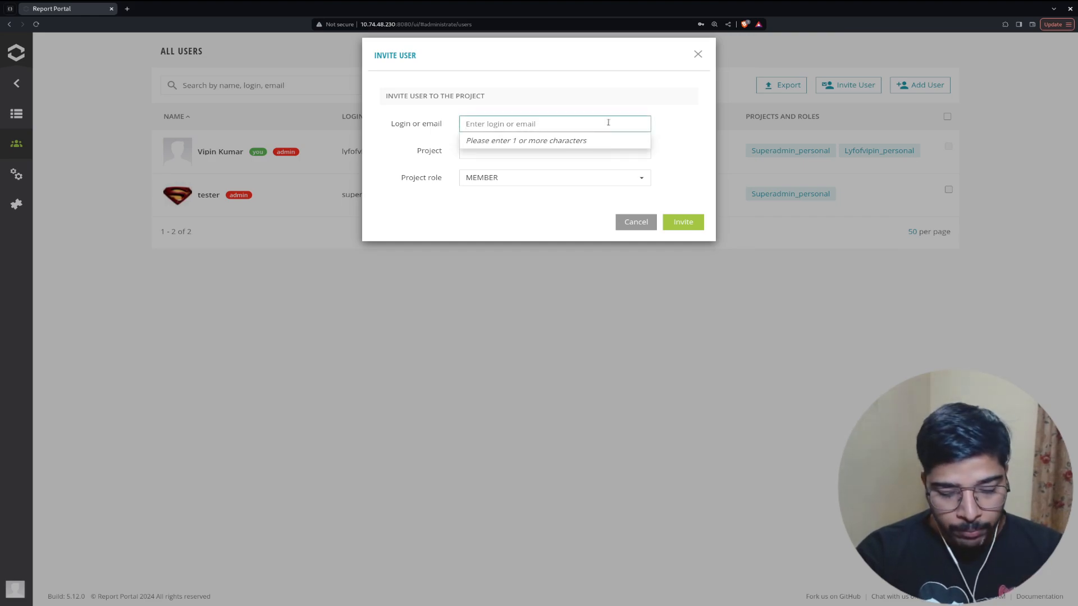
Choose superadmin as the invitee, replacing the wrongly picked user.
type("lyf")
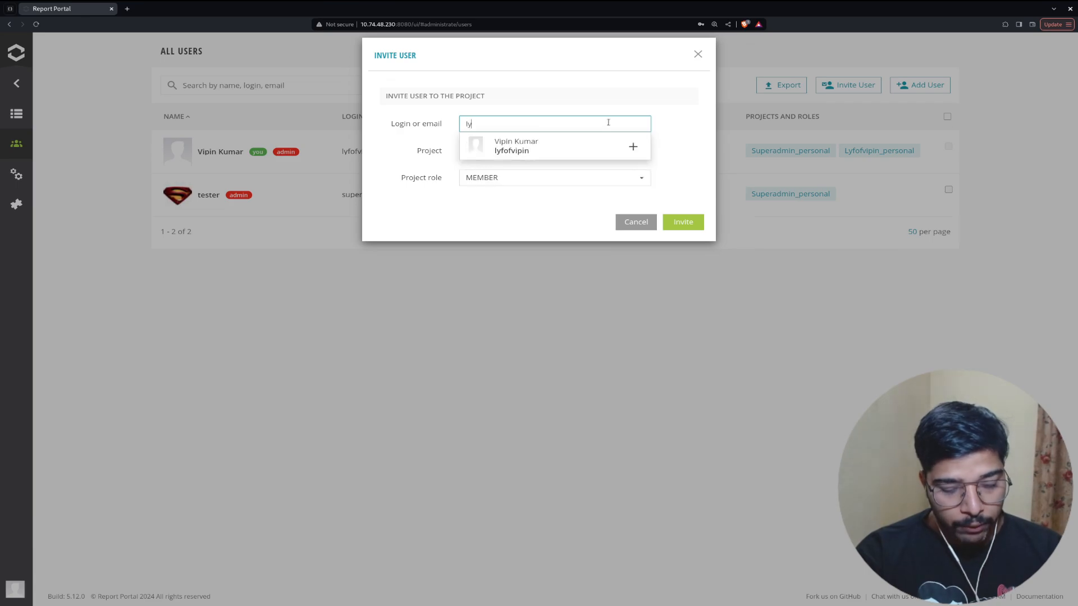
left_click(561, 144)
left_click(528, 150)
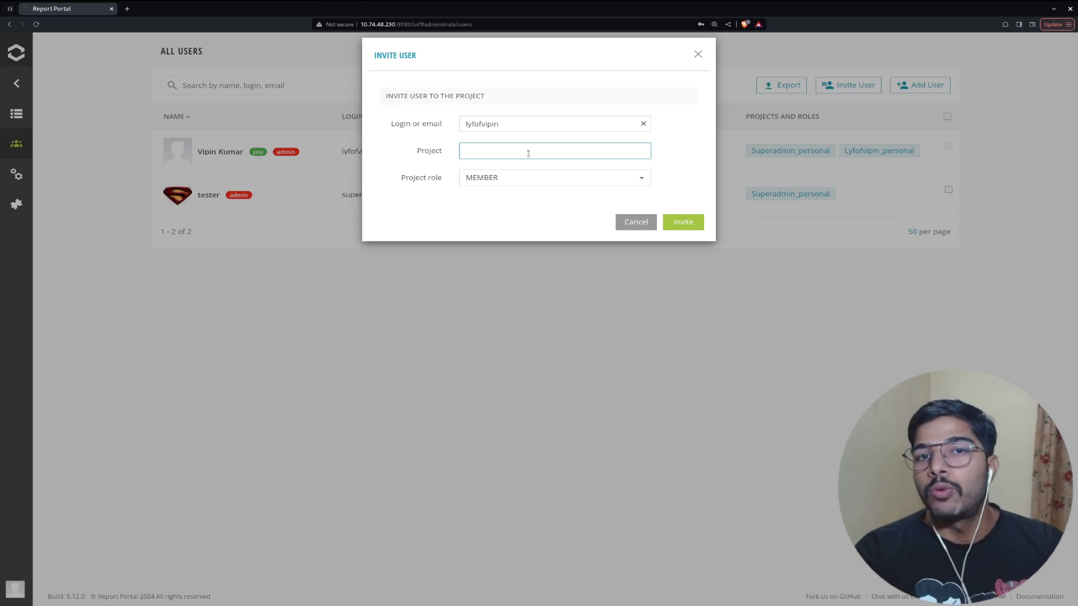
left_click(643, 124)
type("s")
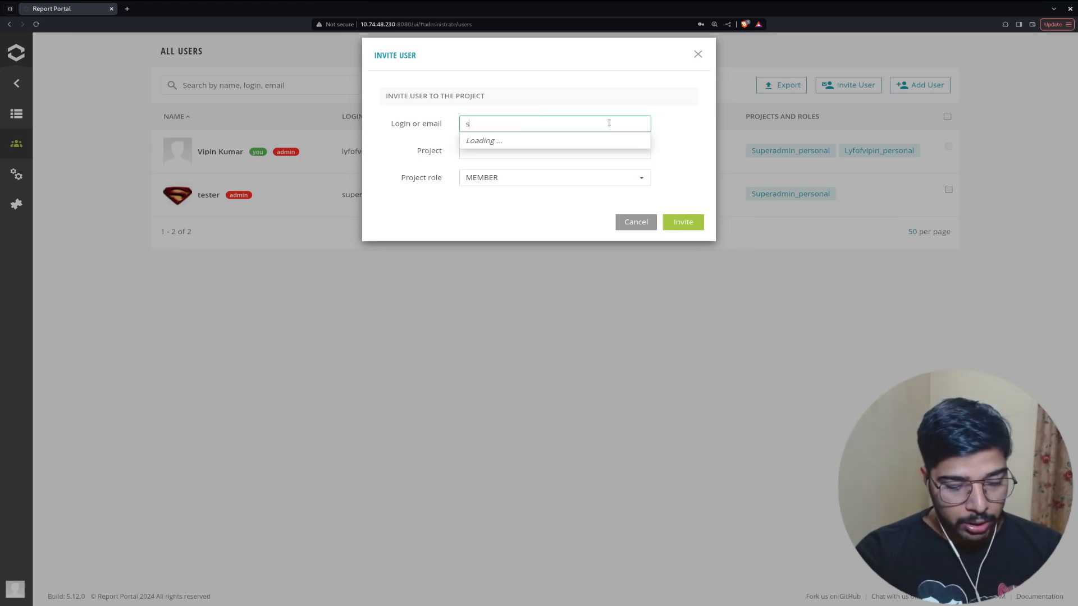
type("ue")
key("BackSpace")
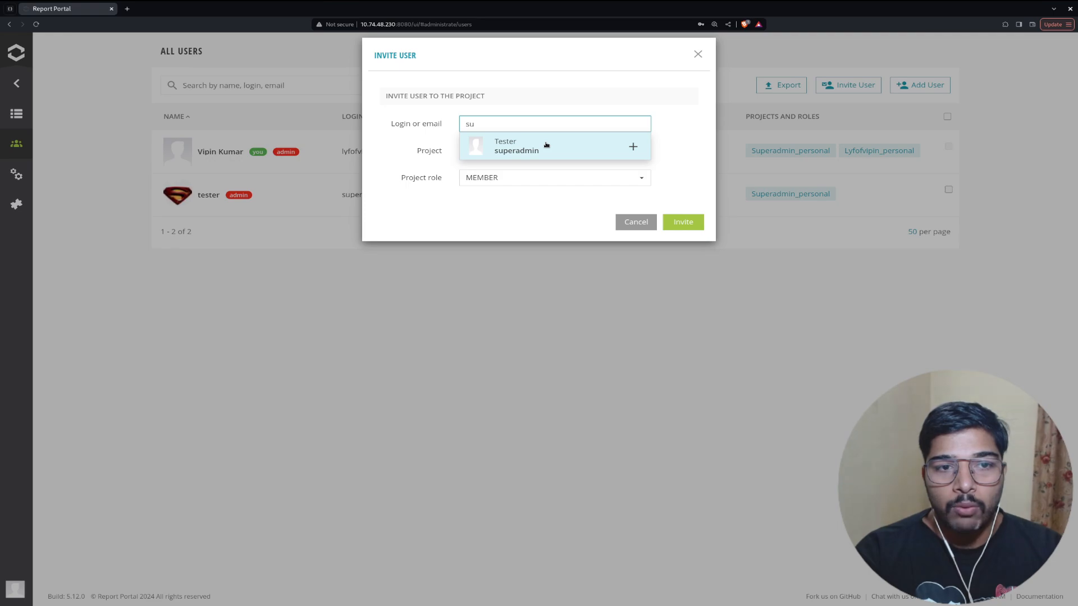
left_click(546, 146)
left_click(544, 148)
Pick the new user's personal project, set the CUSTOMER role and send the invite.
type("lyf")
left_click(534, 167)
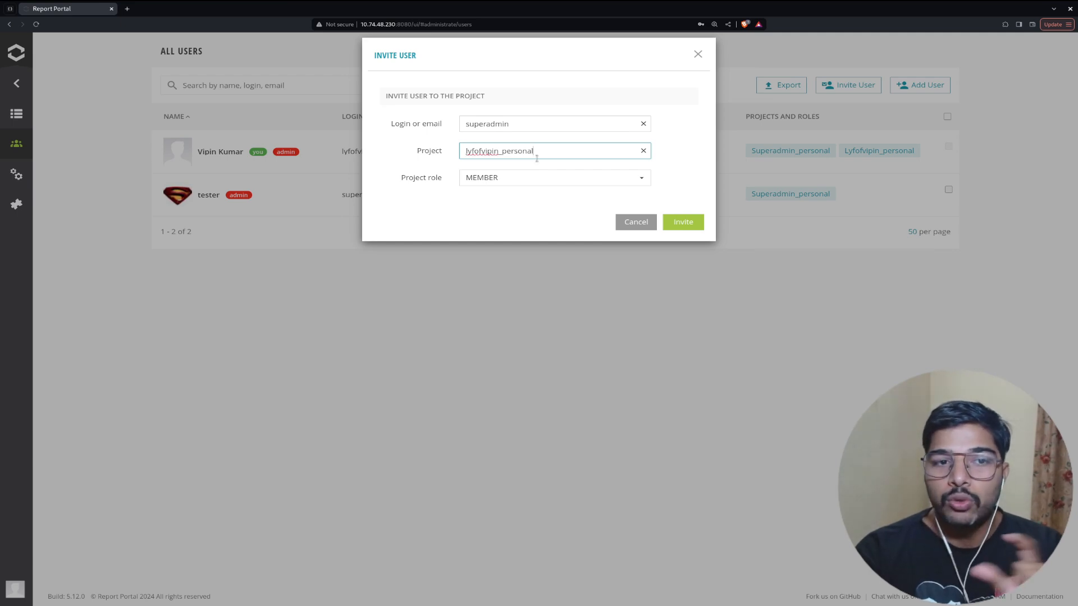
left_click(541, 178)
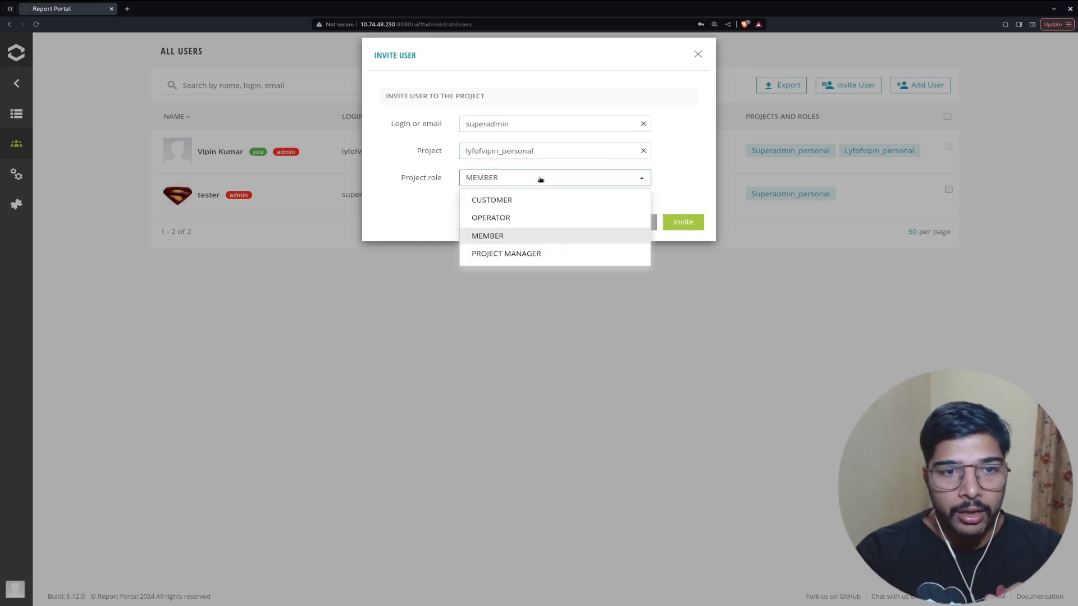
left_click(518, 203)
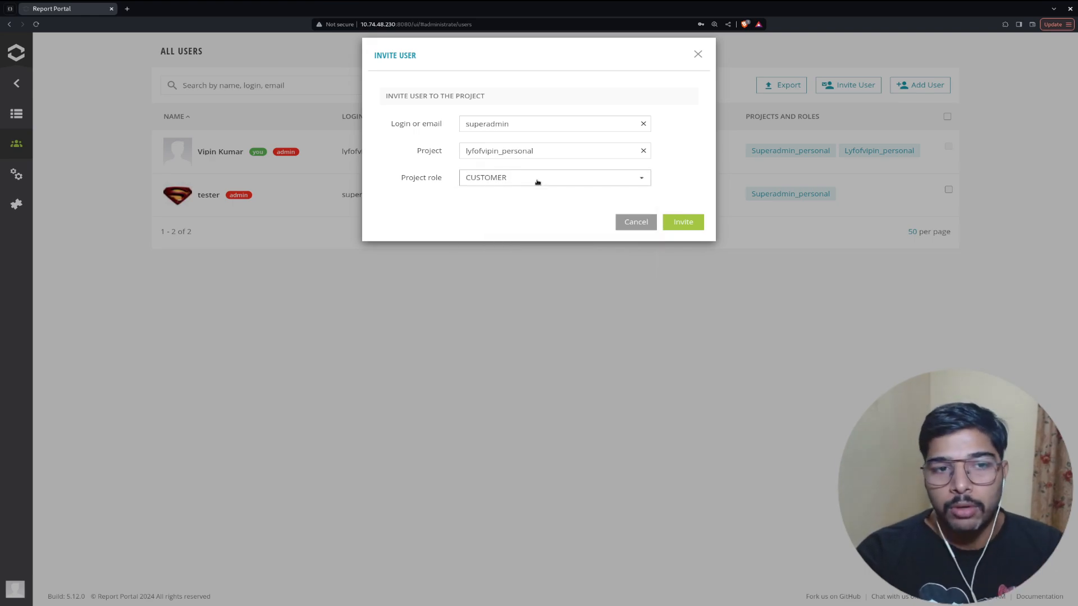
left_click(682, 223)
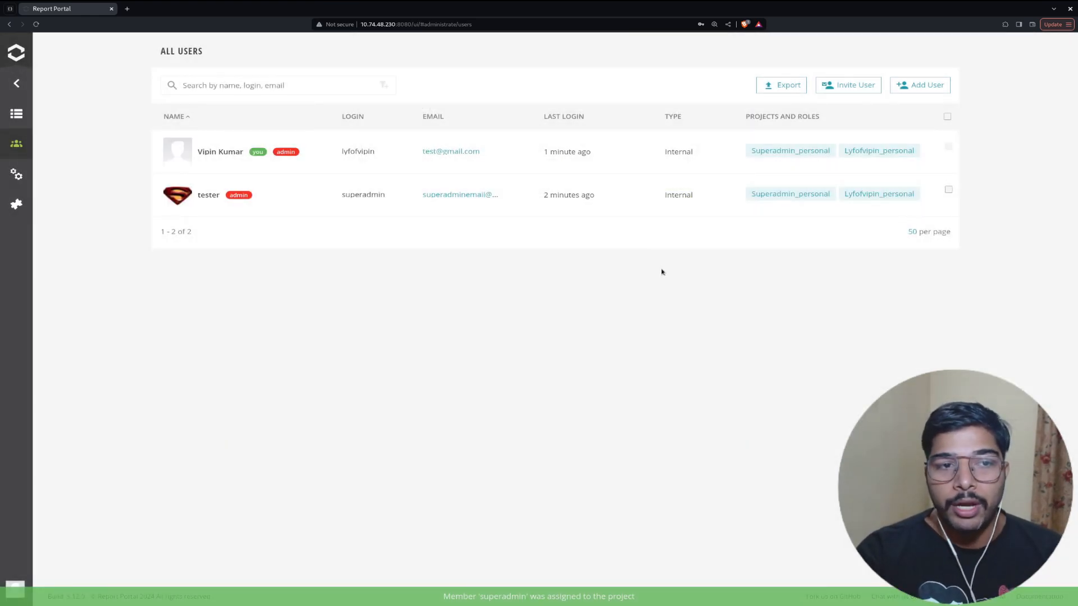
Log out of the admin account and sign in as superadmin.
double_click(387, 196)
left_click_drag(846, 215, 854, 195)
left_click(803, 277)
left_click(15, 589)
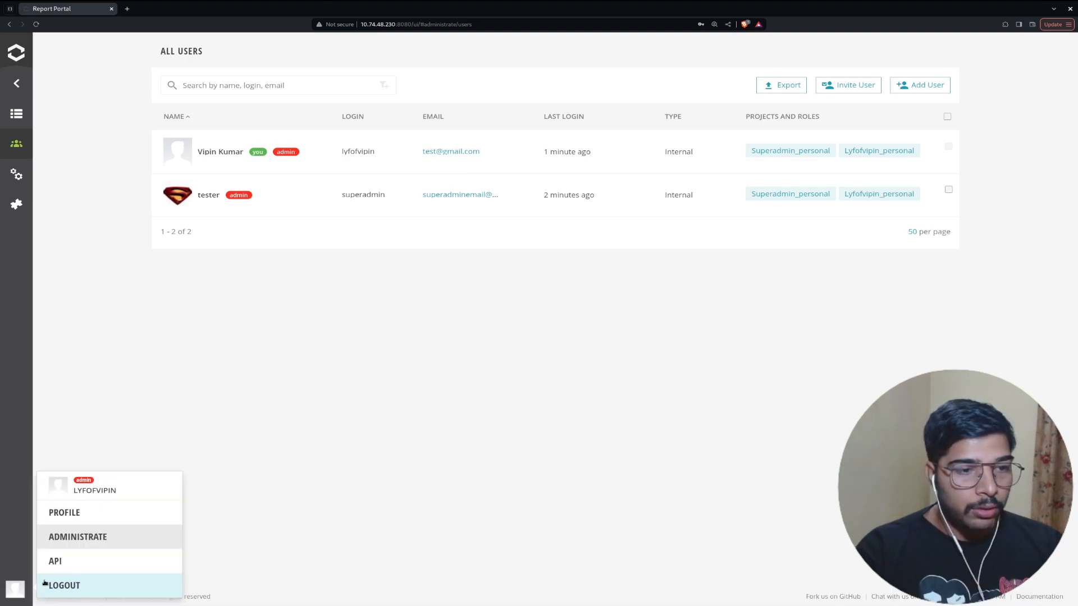
left_click(61, 587)
left_click(651, 144)
left_click(664, 183)
left_click(666, 183)
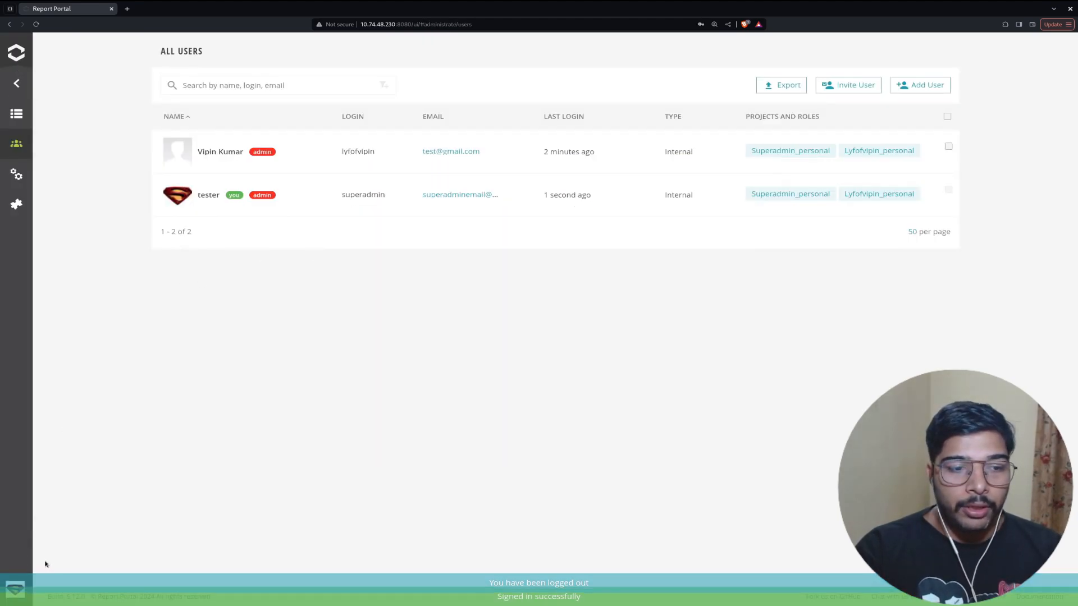
Check that the project switcher lists both personal projects.
left_click(16, 588)
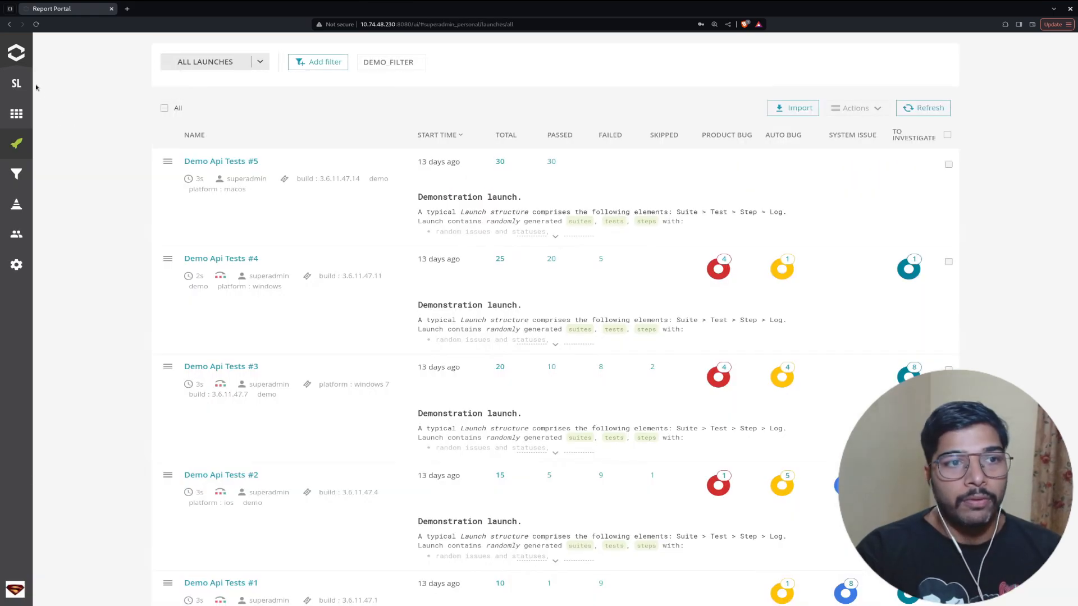
left_click(16, 83)
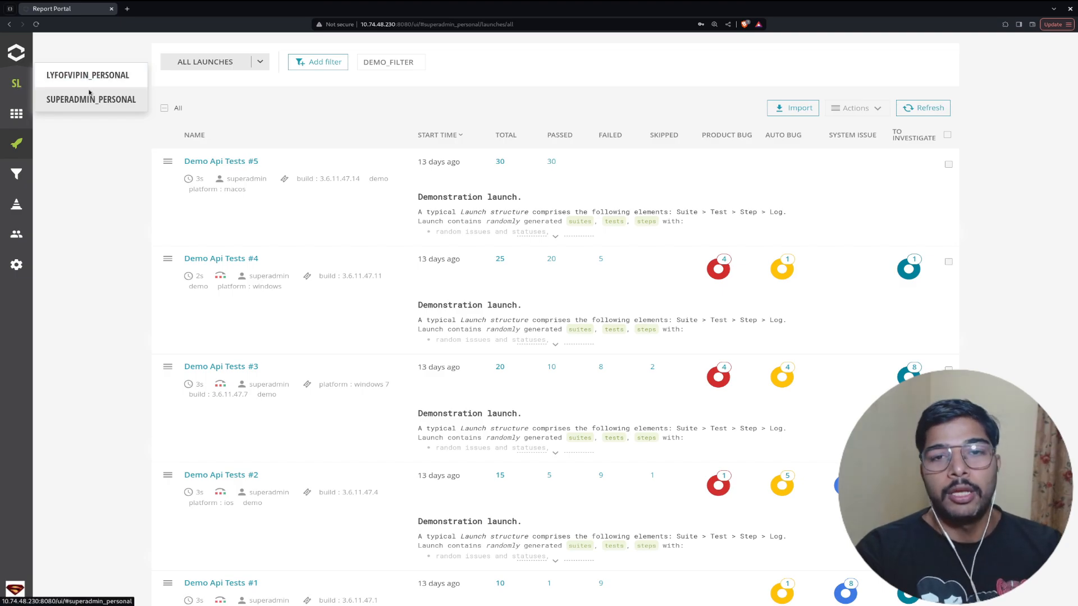
left_click(85, 143)
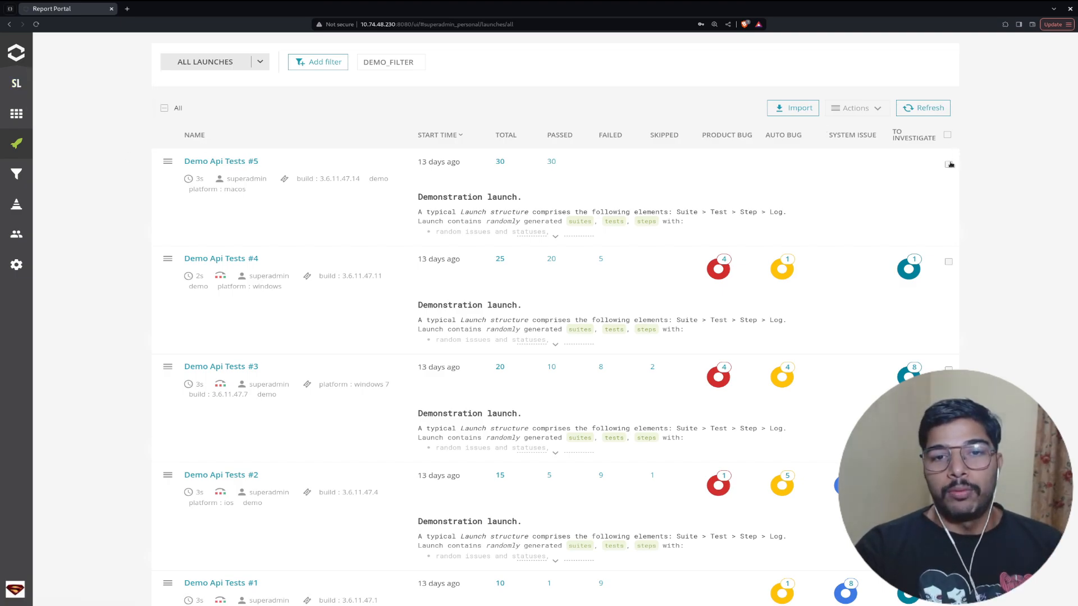